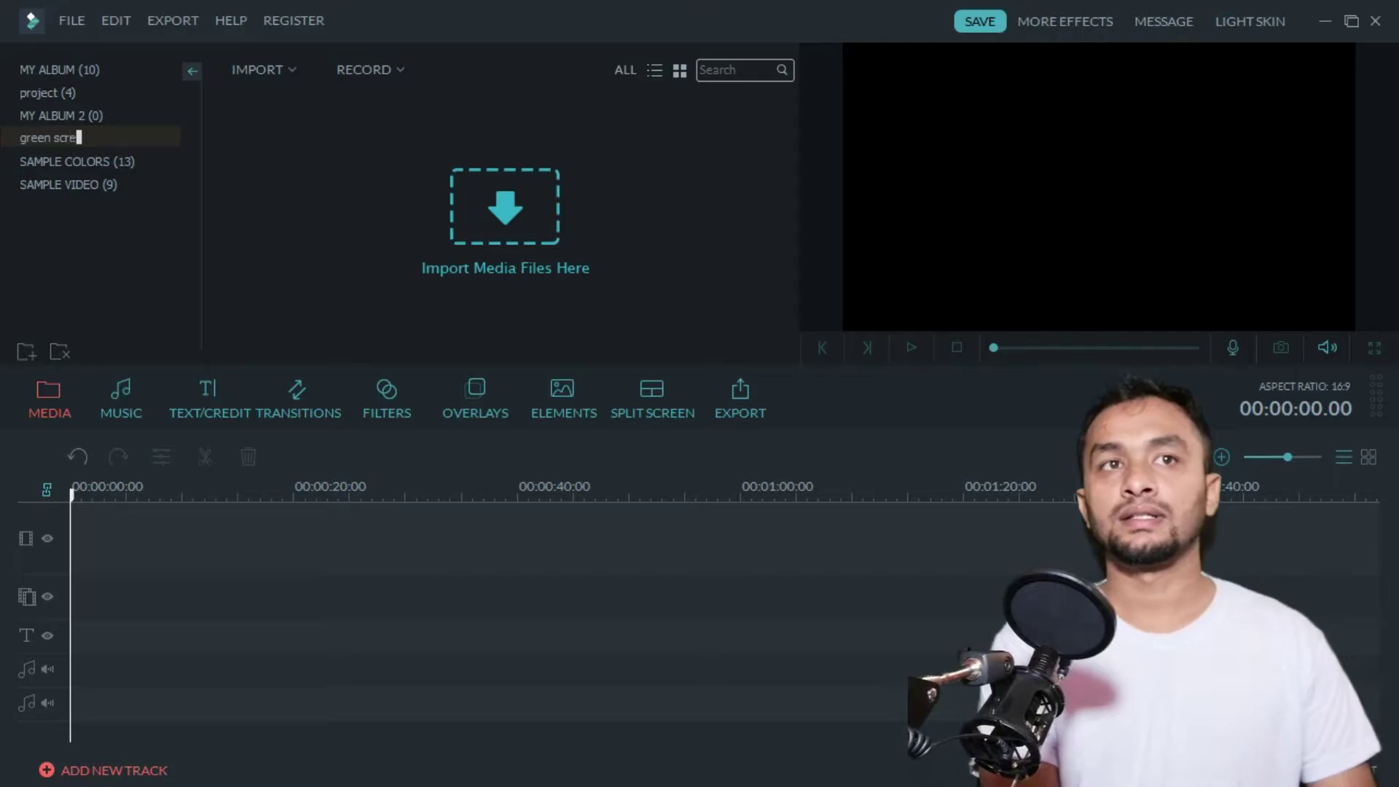
Step: Name the new media album "green screen"
type("en")
double_click(306, 233)
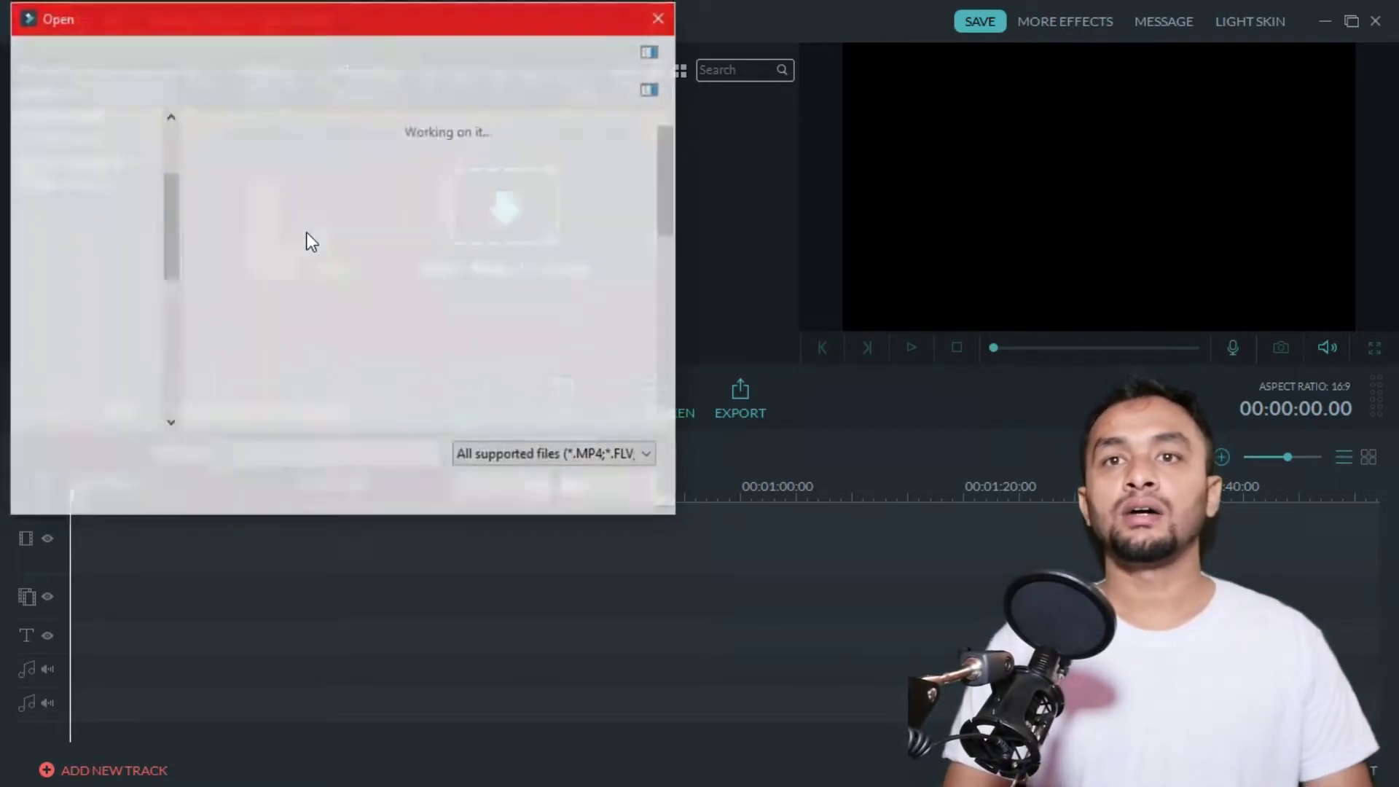
left_click(661, 16)
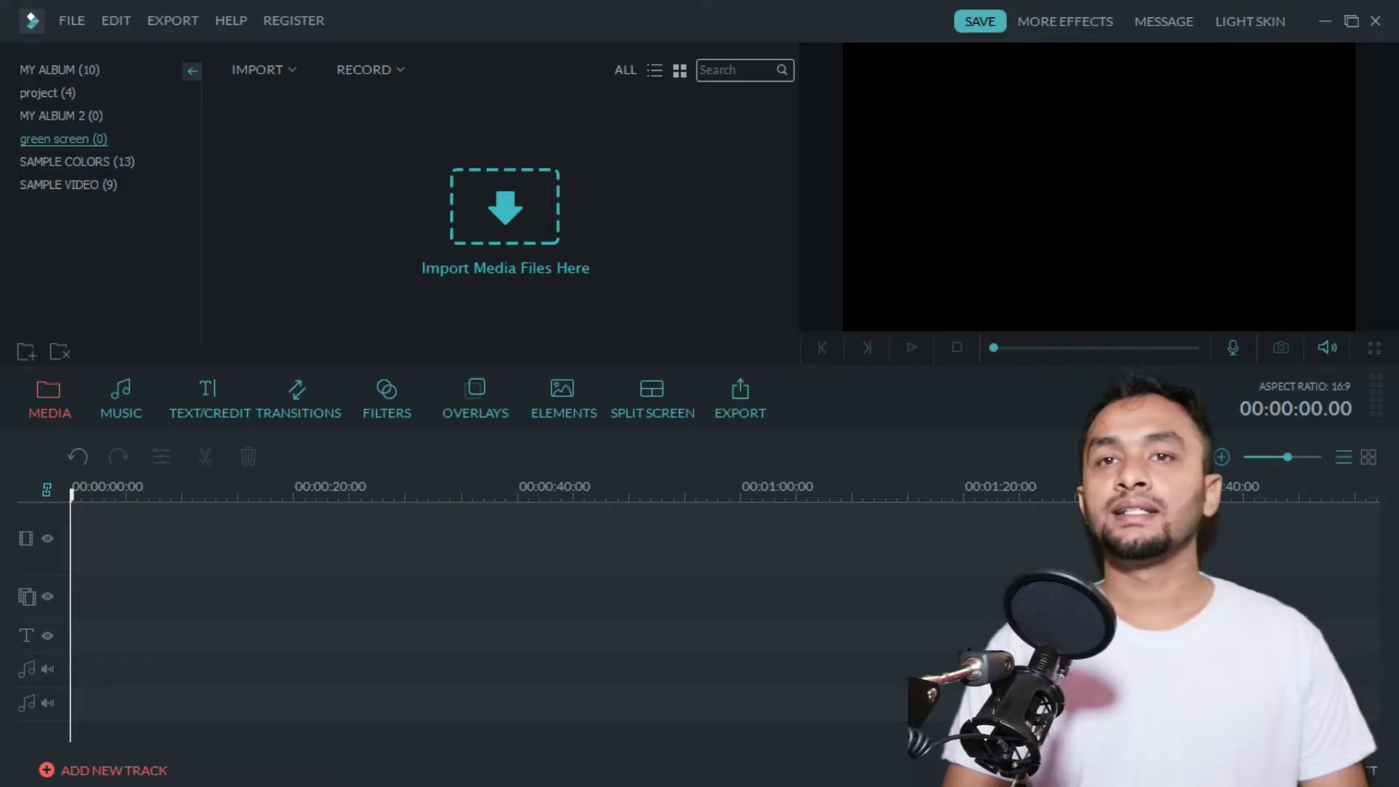
Step: Switch to Chrome and search YouTube for "green screen effects"
left_click(1326, 25)
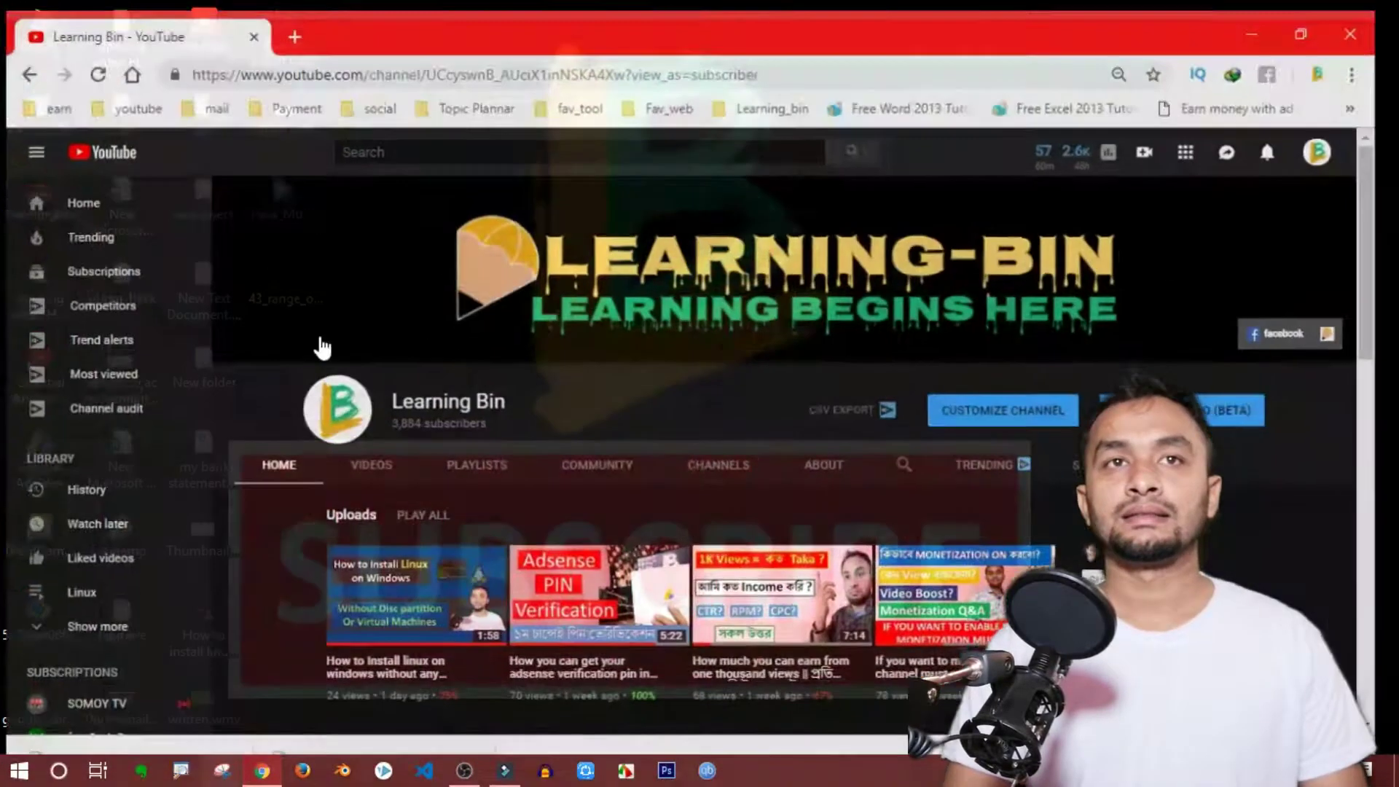
left_click(262, 771)
left_click(469, 136)
type("g")
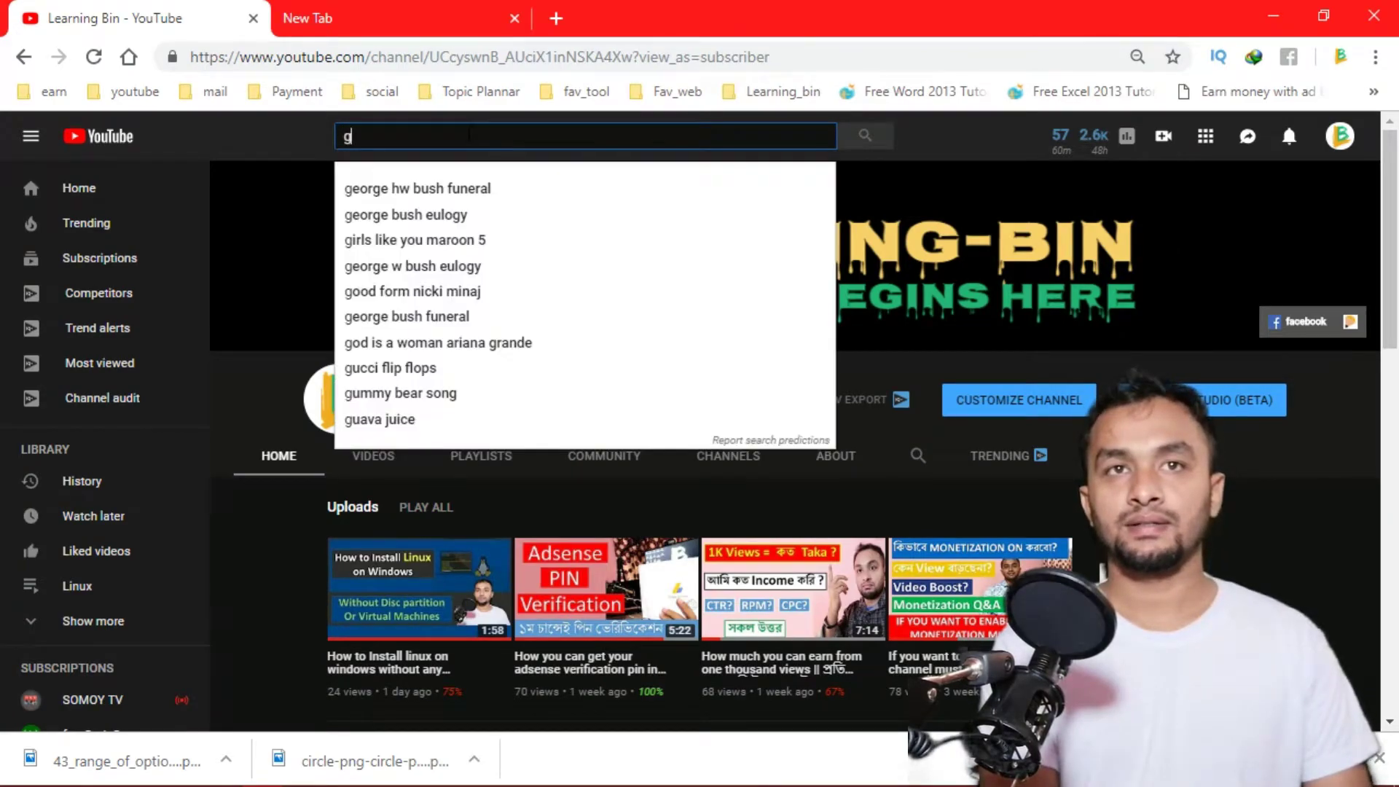
type("reen scrn")
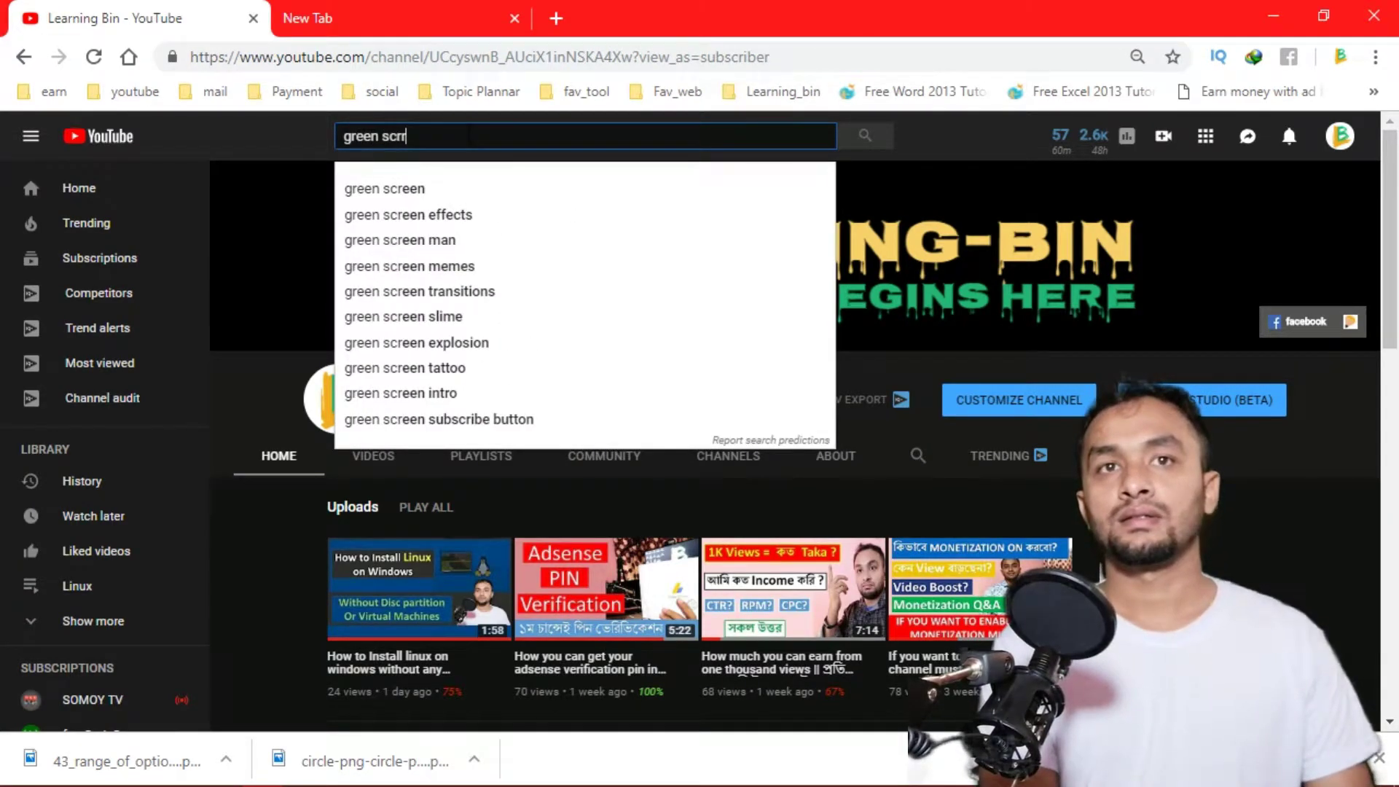
left_click(462, 214)
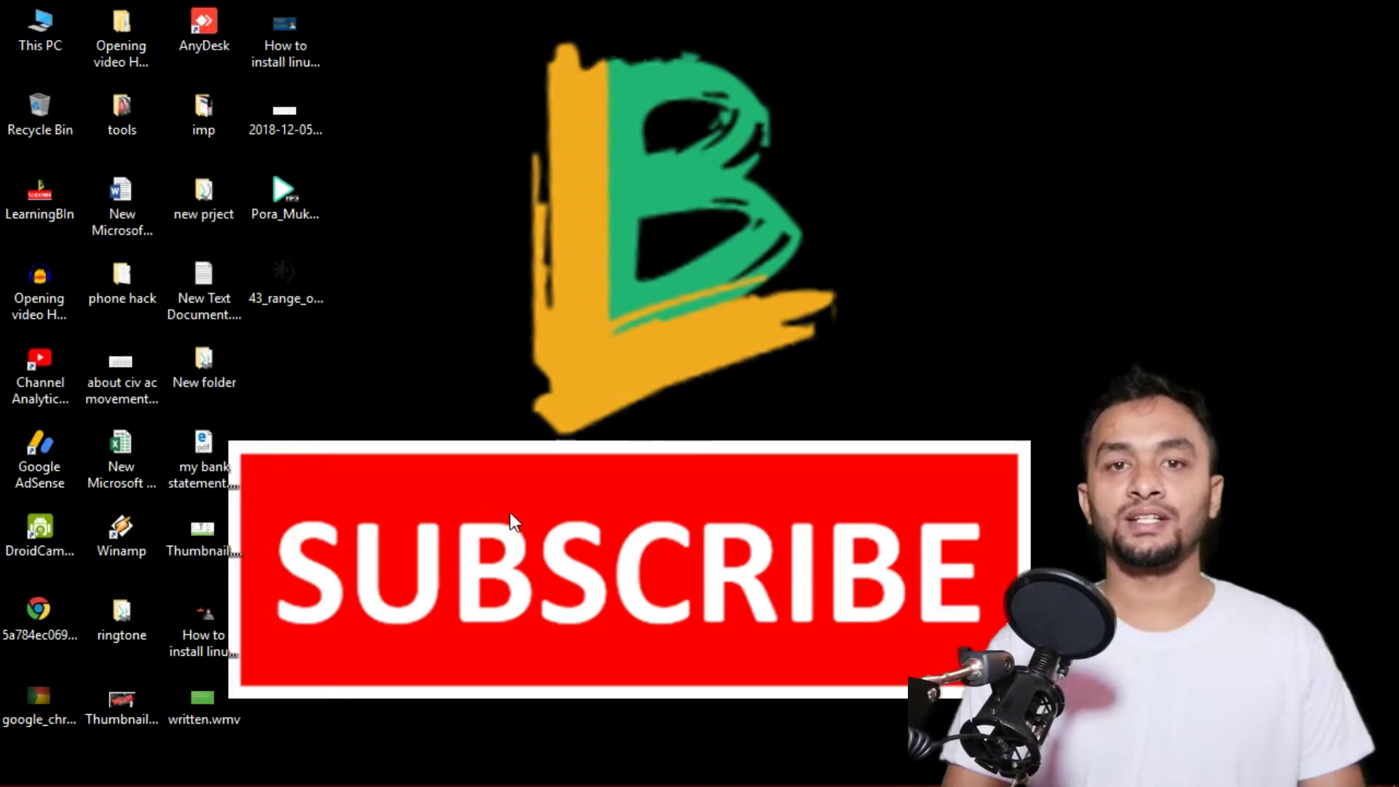
Step: Switch back to Filmora and import VID_20181206_192909.mp4 from the desktop's LearningBIn folder into the green screen album
left_click(545, 771)
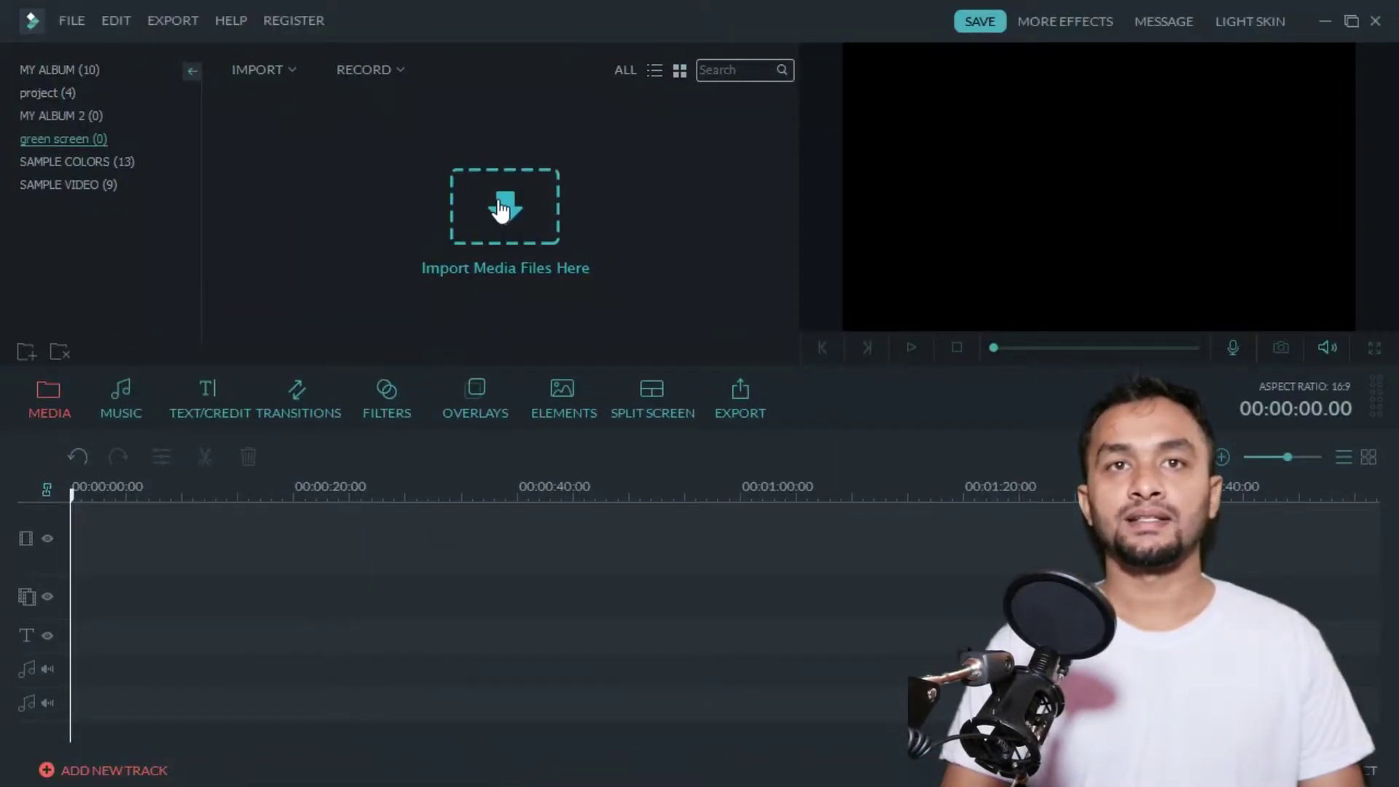
left_click(499, 210)
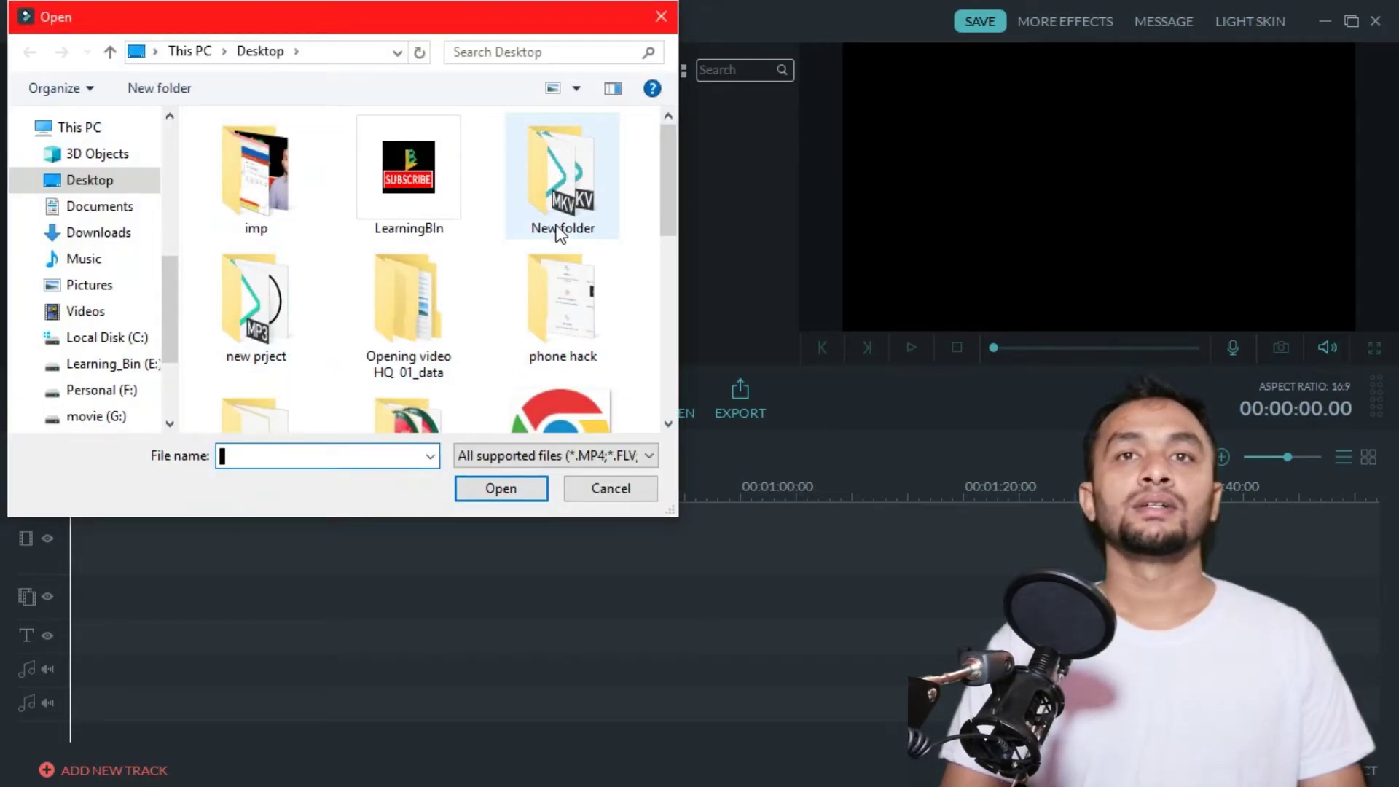
mouse_move(667, 172)
left_mouse_down()
mouse_move(671, 217)
mouse_move(672, 189)
left_mouse_up()
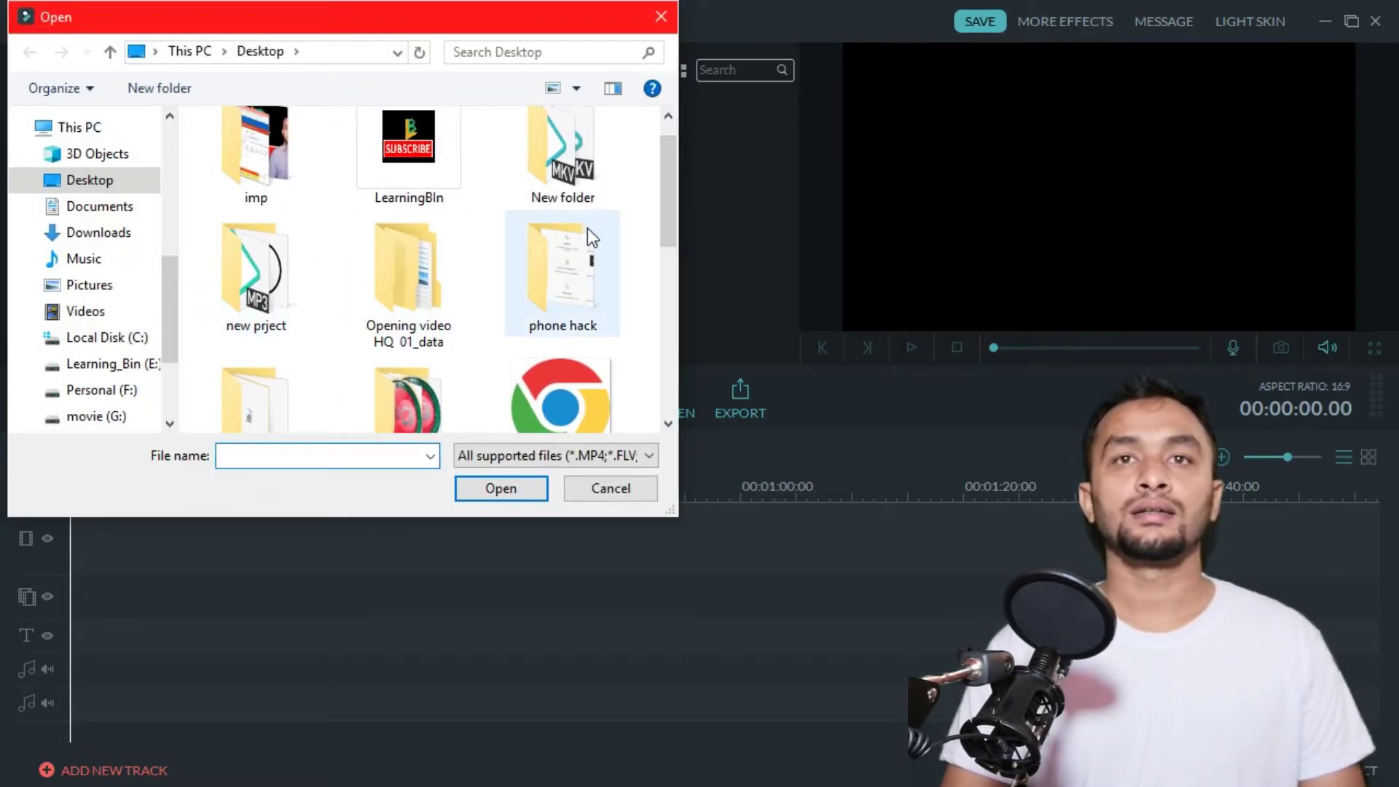
double_click(368, 191)
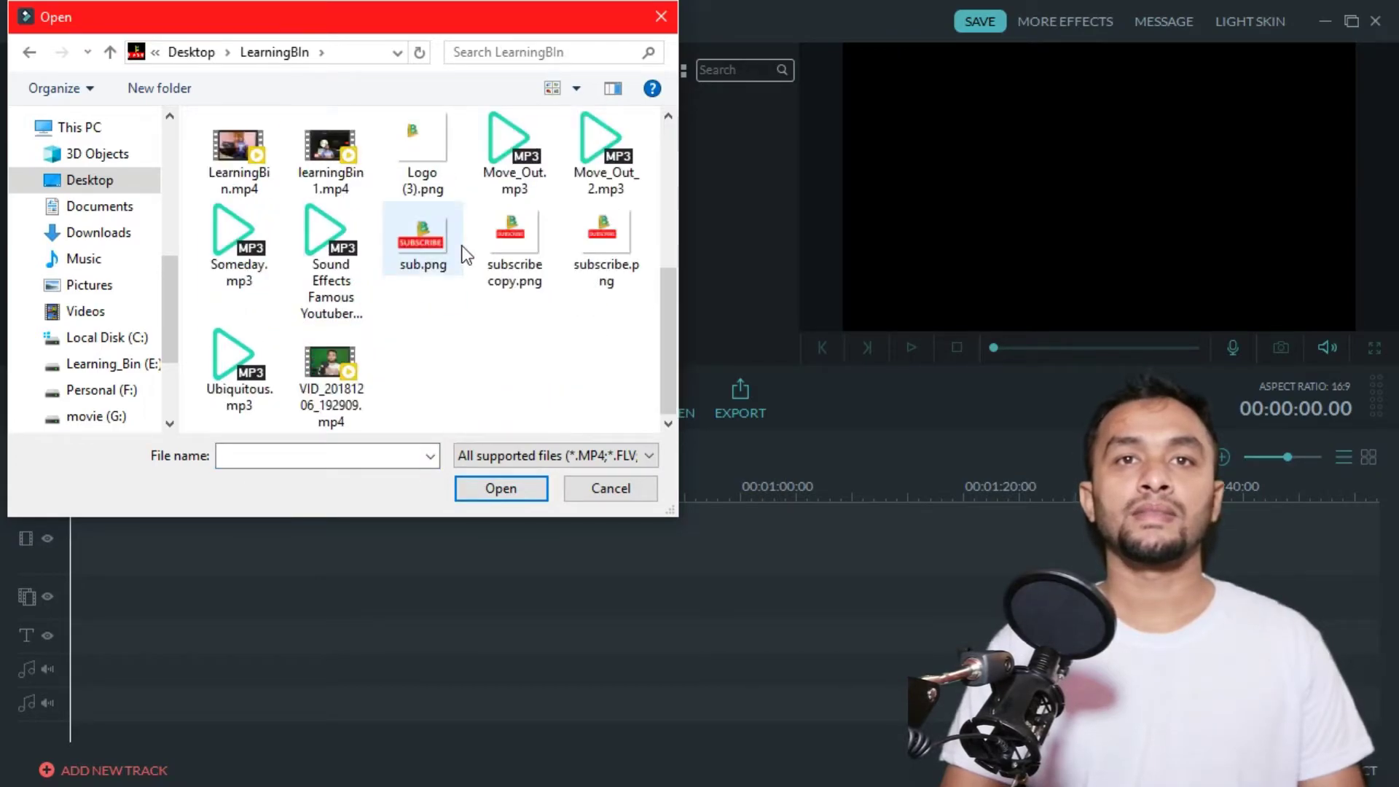
double_click(341, 364)
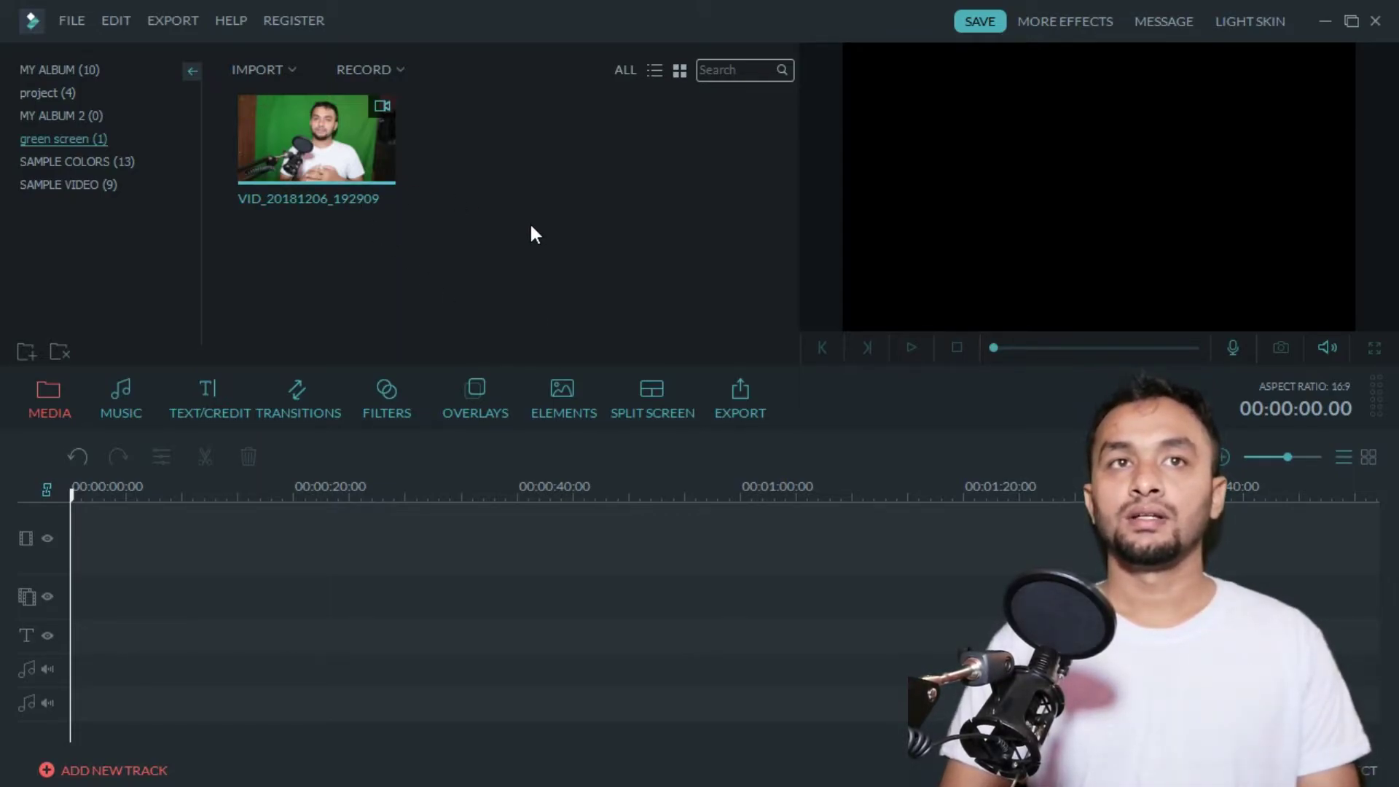
Step: Import the Capture.PNG image from the LearningBIn folder into the green screen album
left_click(287, 69)
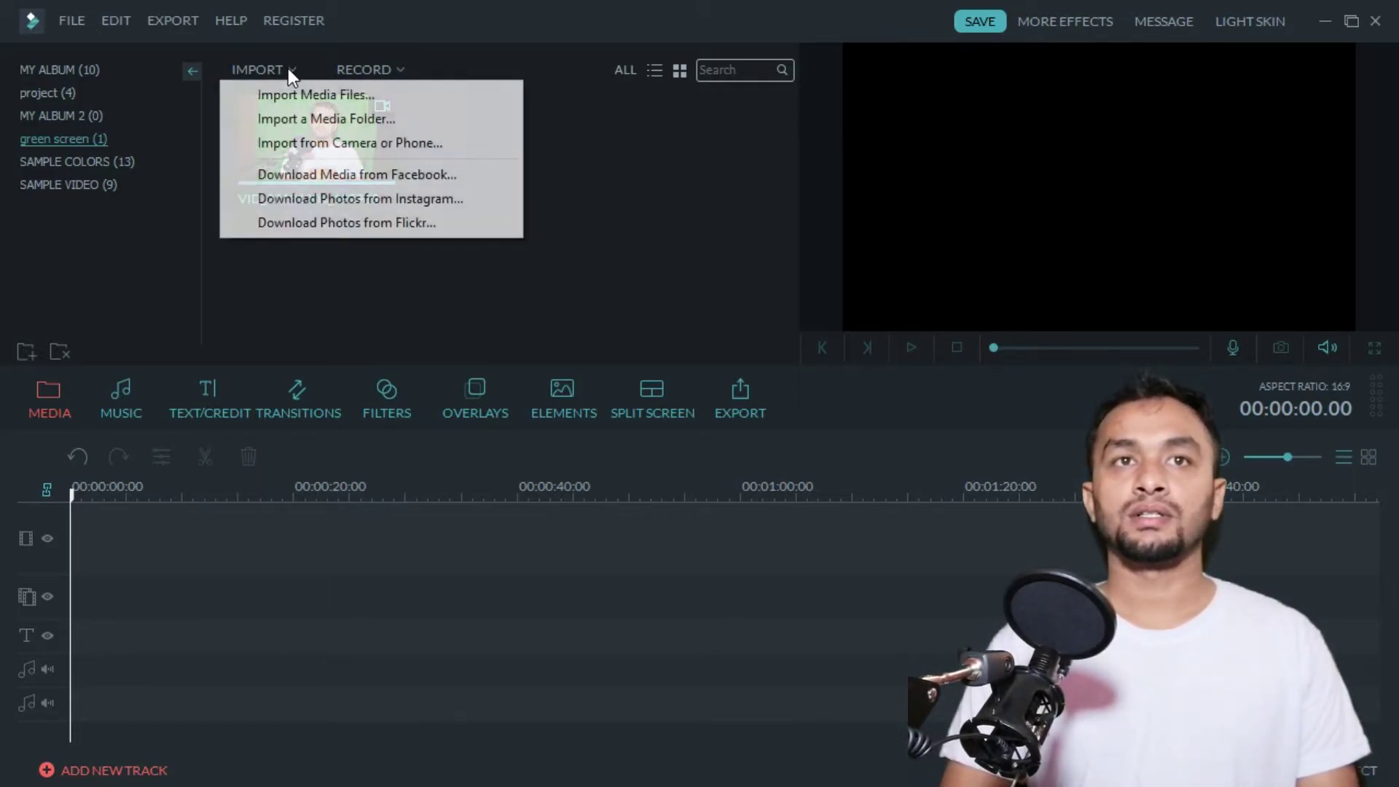
left_click(320, 94)
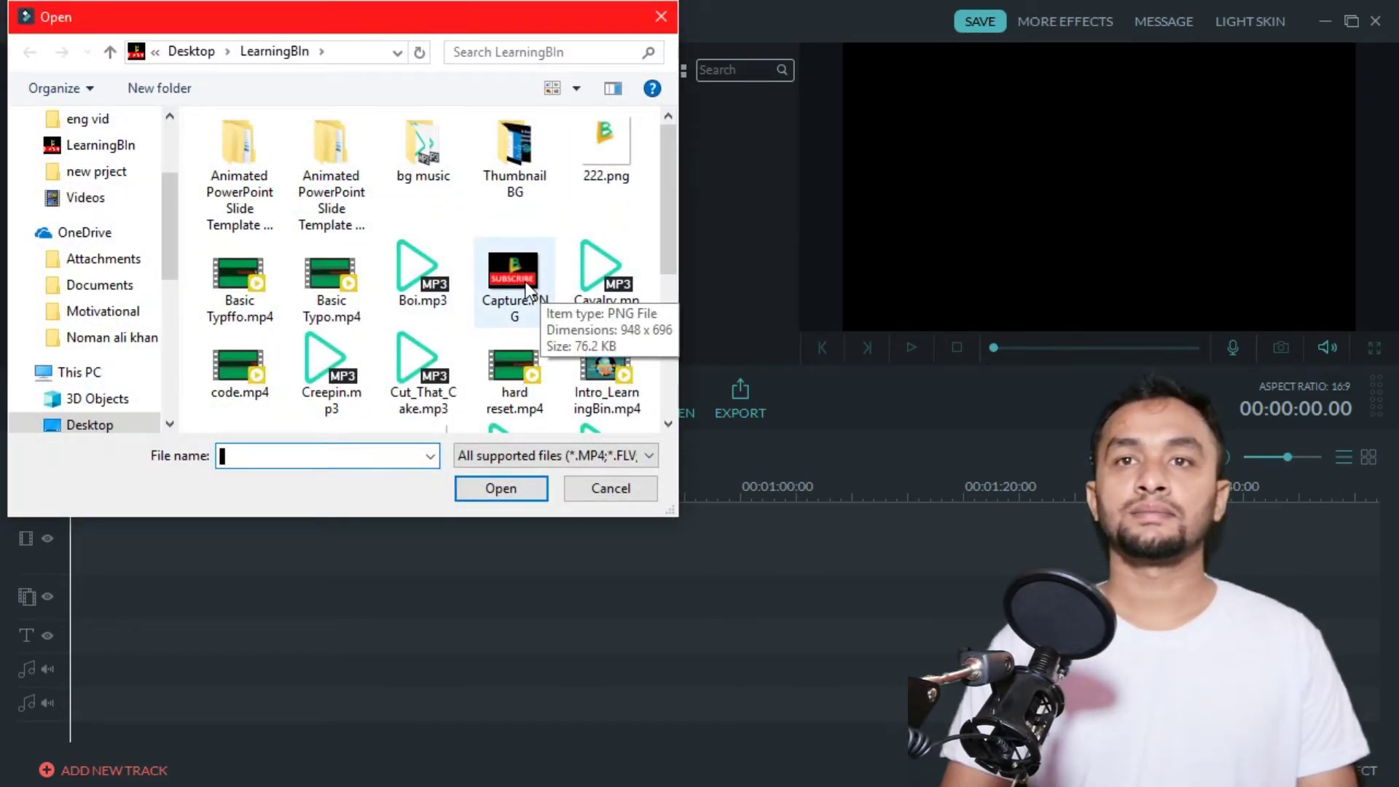
double_click(527, 288)
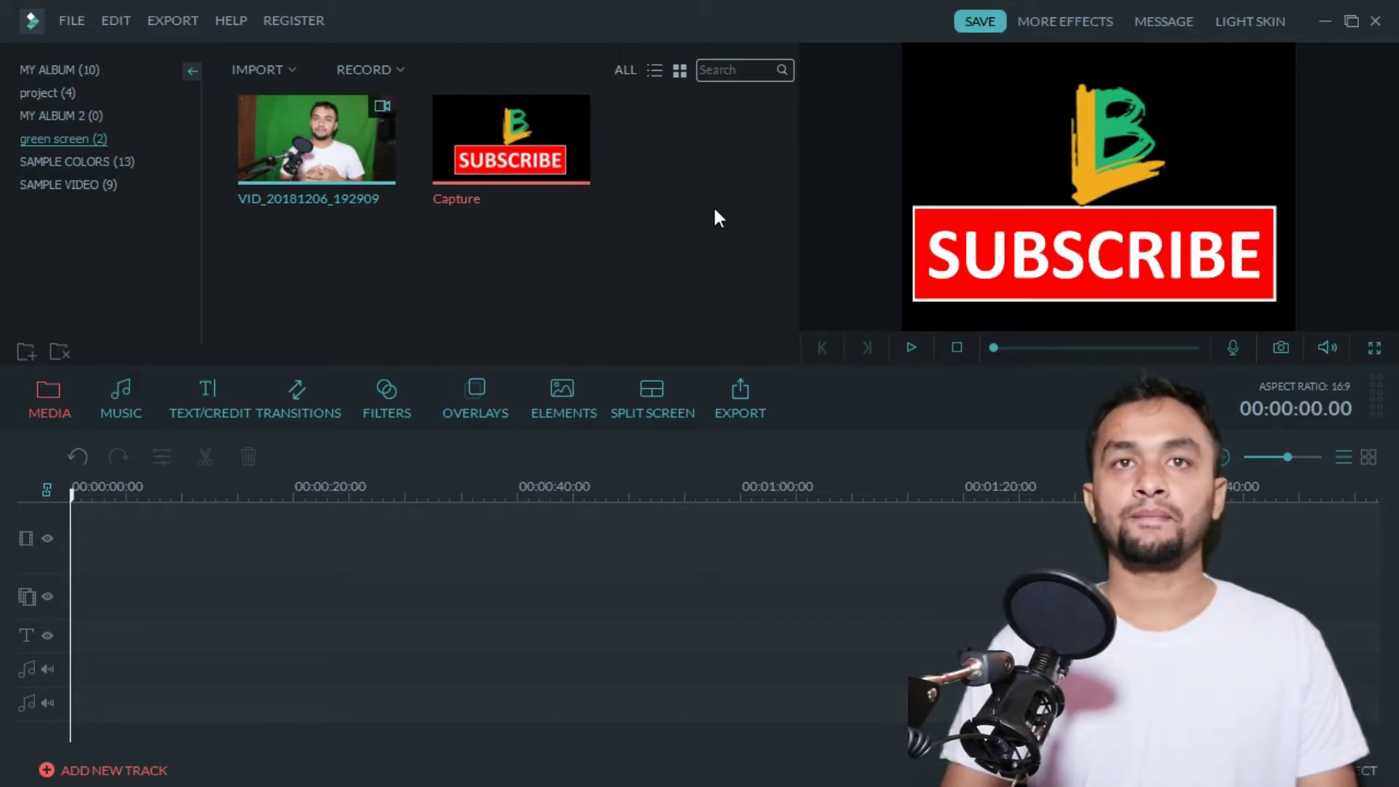
Step: Place the Capture image on the video track, extended to about 1:20, and the green-screen clip at the start of the overlay track below
left_click_drag(563, 174, 961, 532)
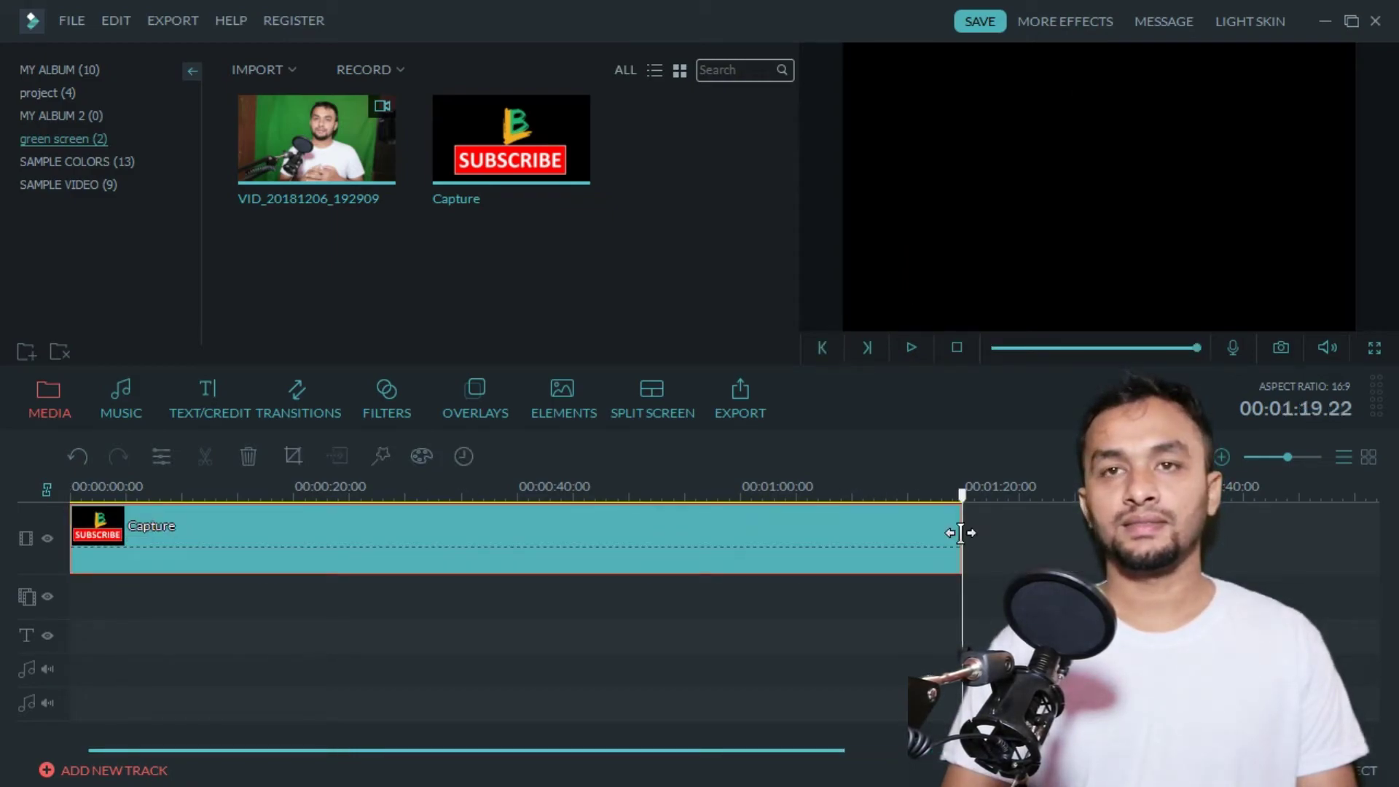
left_click(332, 168)
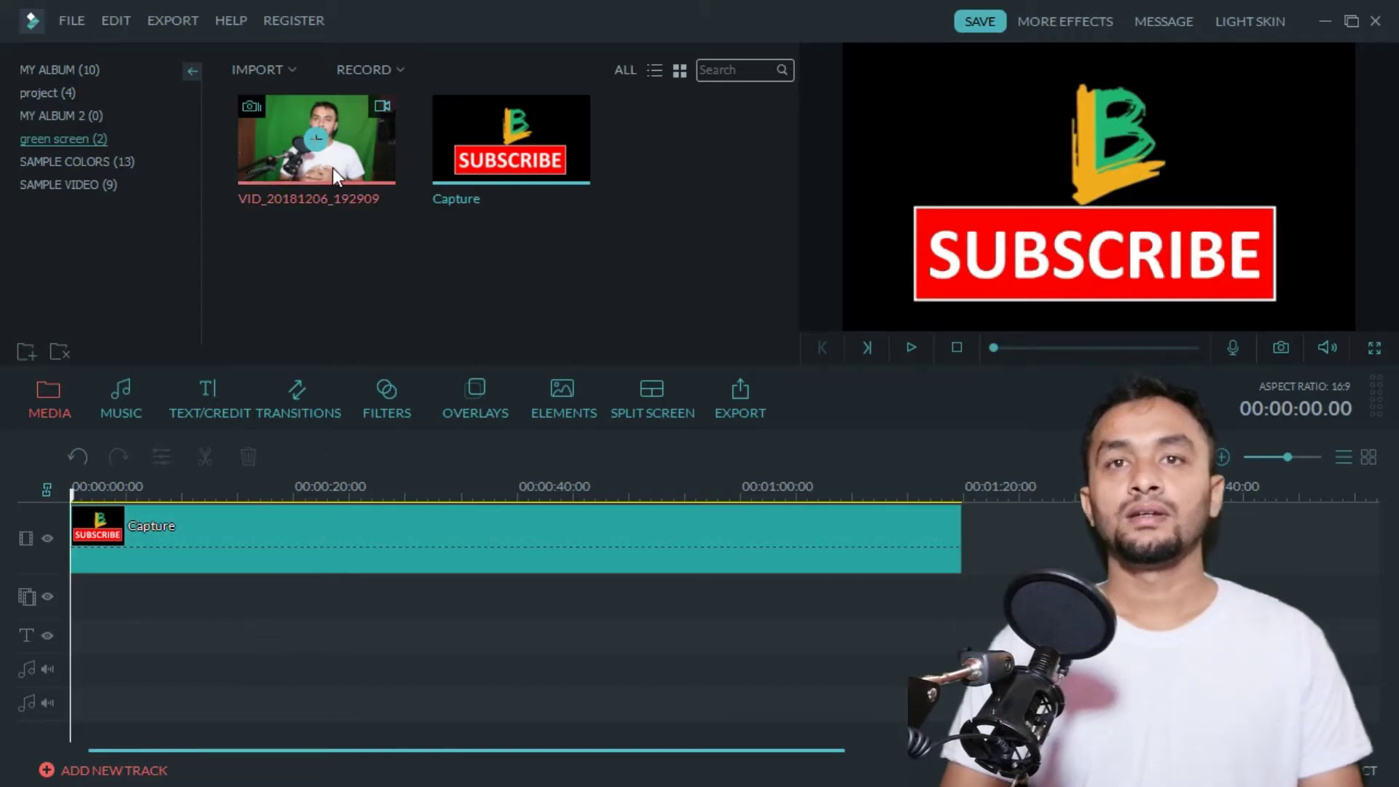
left_click_drag(333, 168, 105, 589)
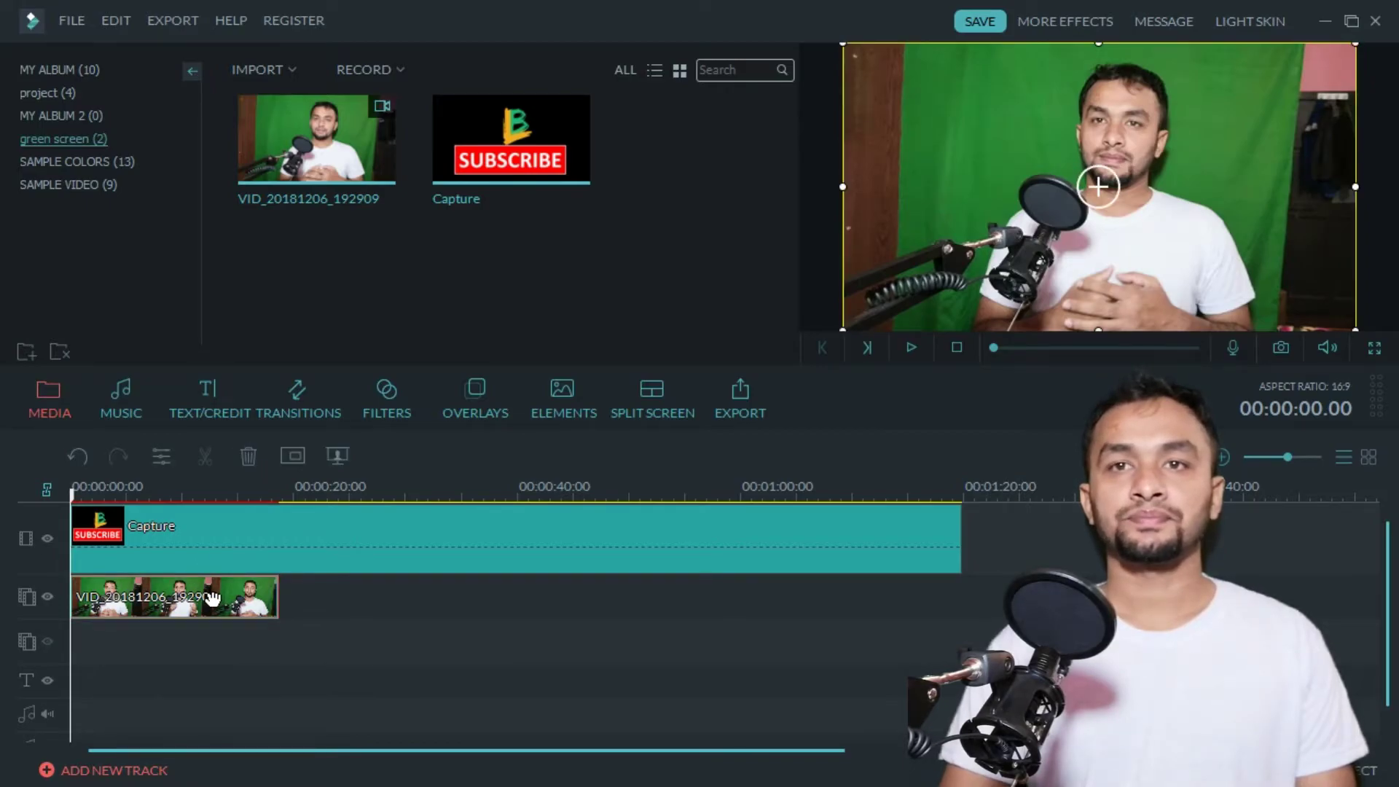
key("space")
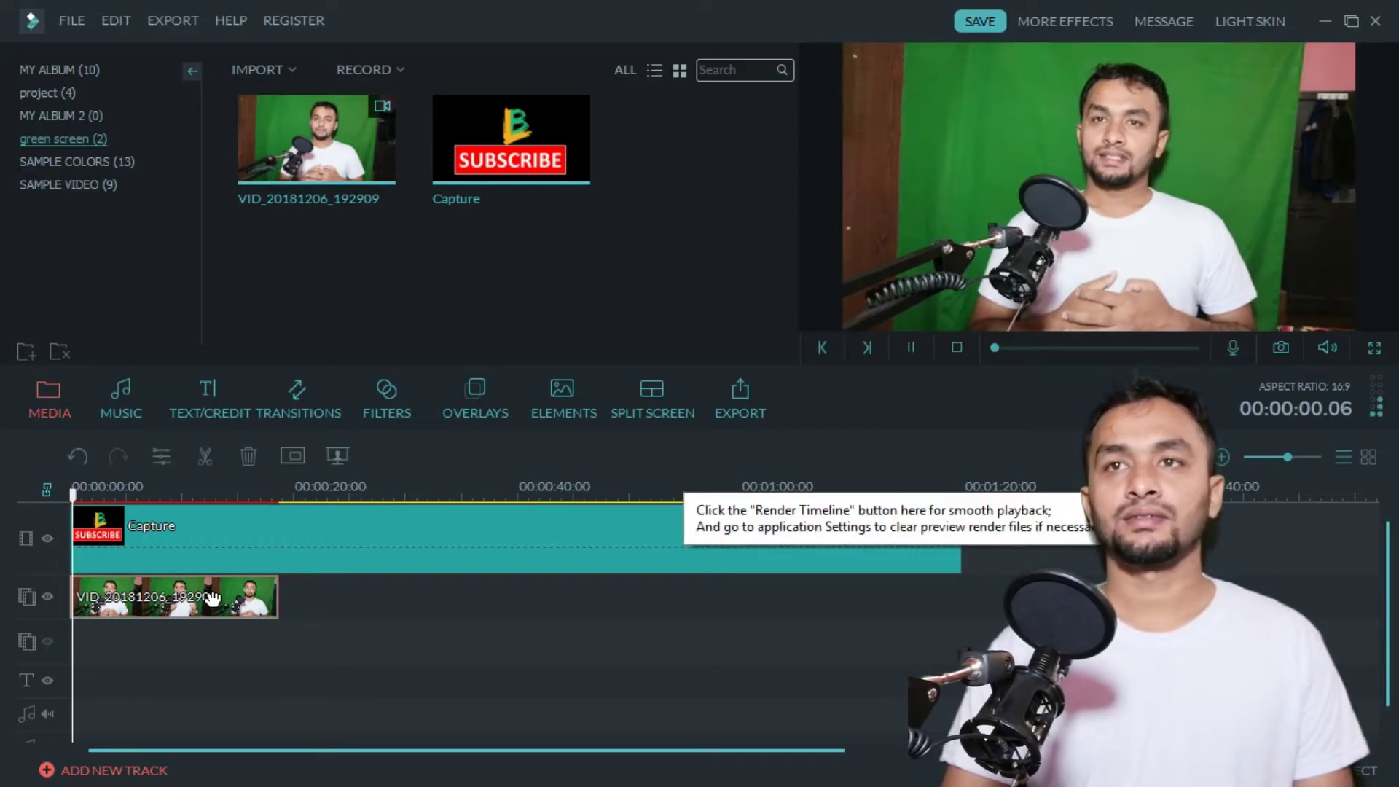
left_click(1153, 194)
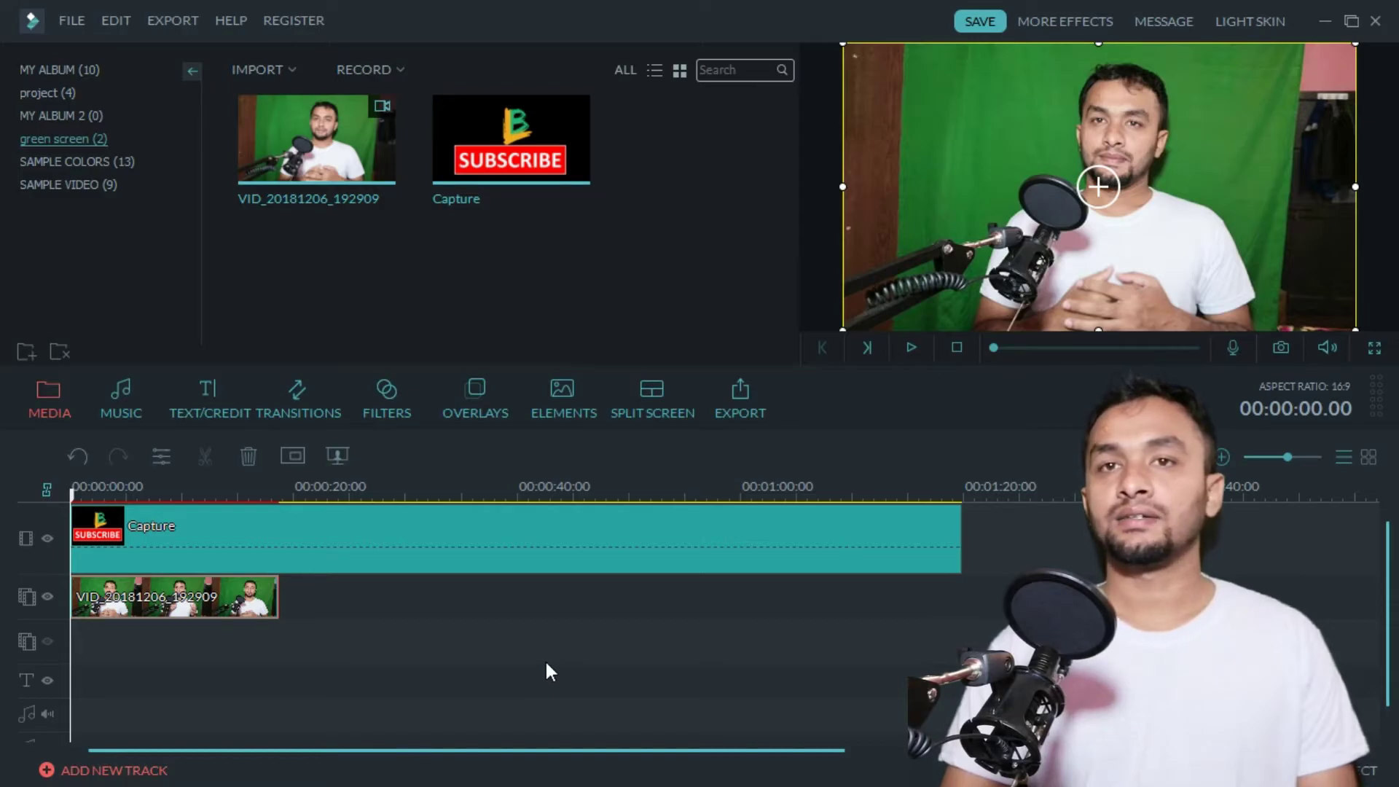
Step: Apply a rectangular mask to the green-screen clip with width 0.65 and height 0.92 to crop out the room edges
right_click(249, 617)
left_click(247, 613)
right_click(222, 602)
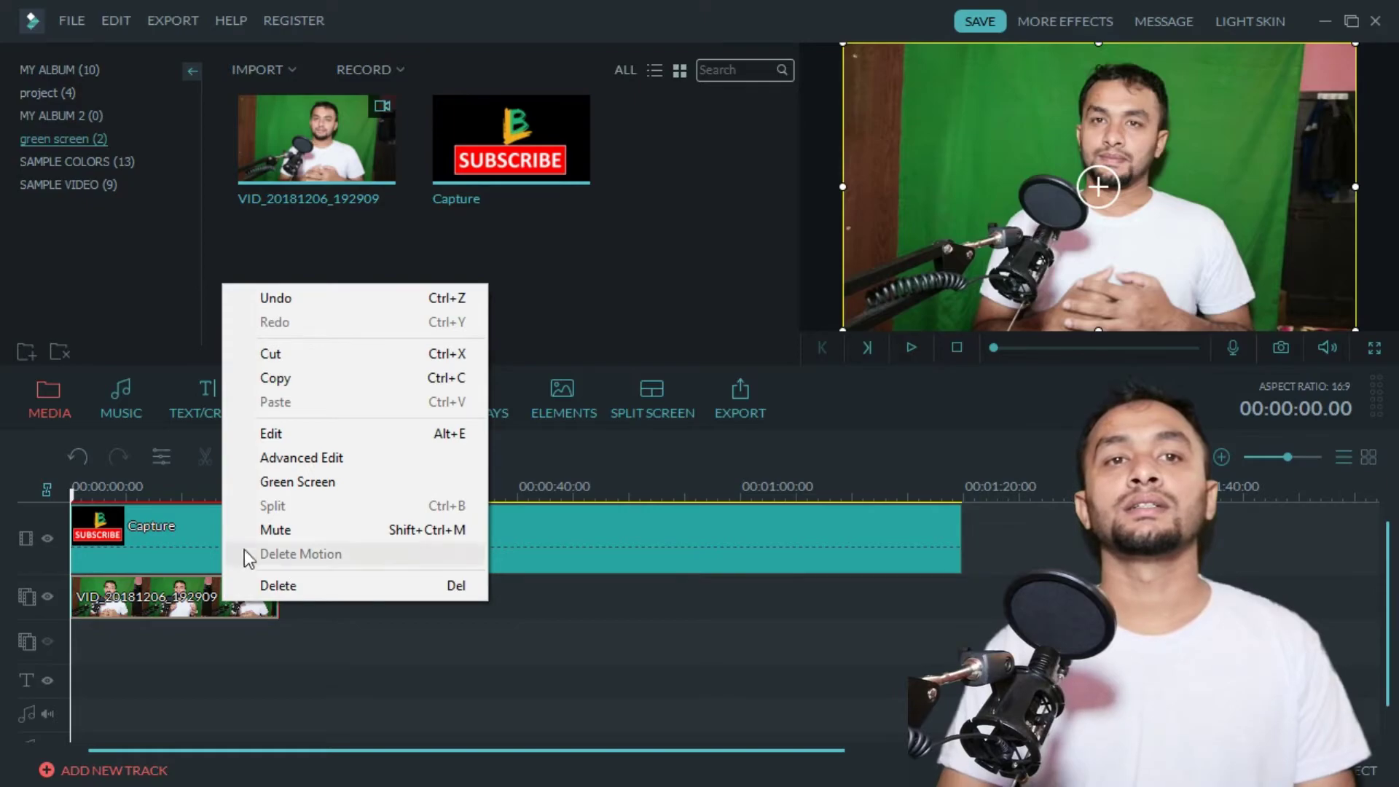
left_click(284, 459)
left_click(274, 148)
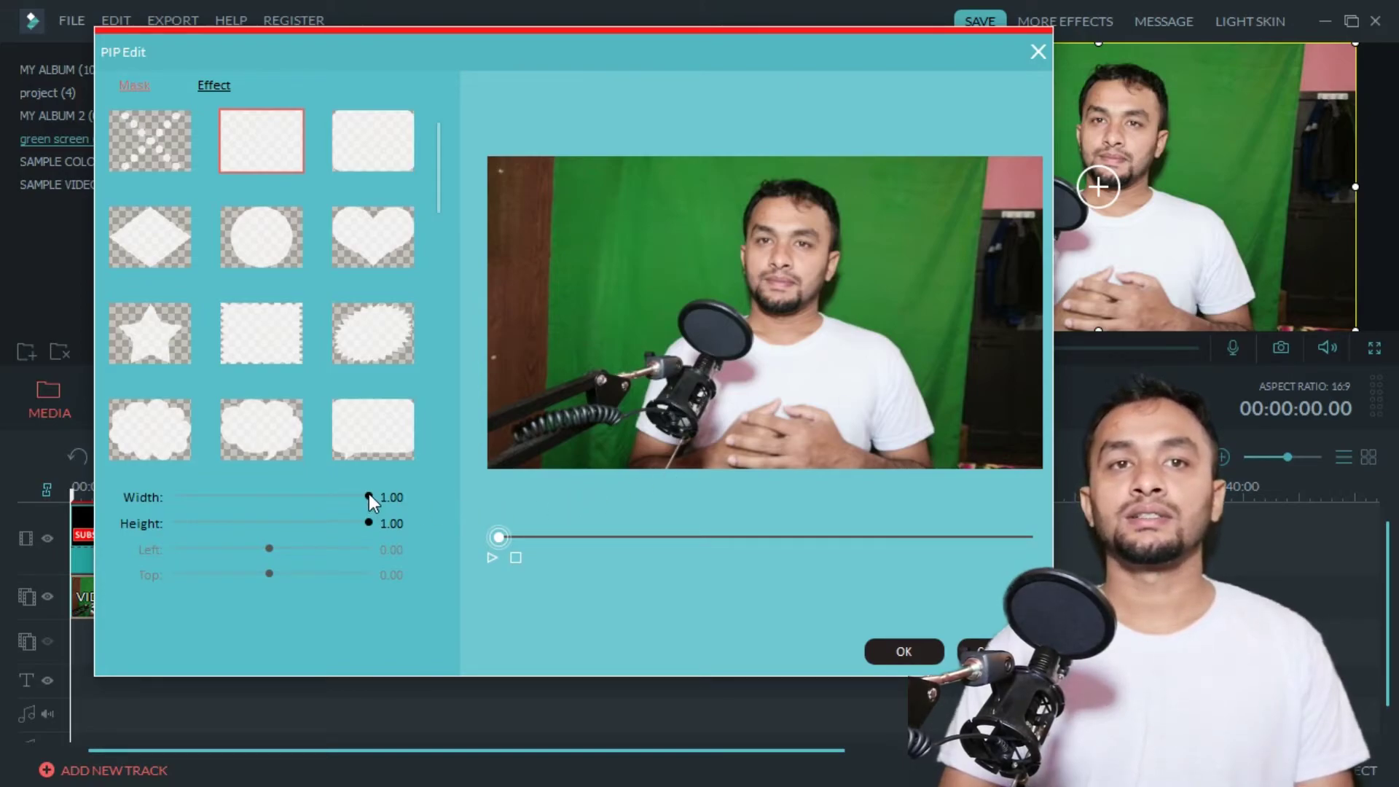
left_click_drag(368, 496, 299, 495)
left_click_drag(369, 522, 354, 521)
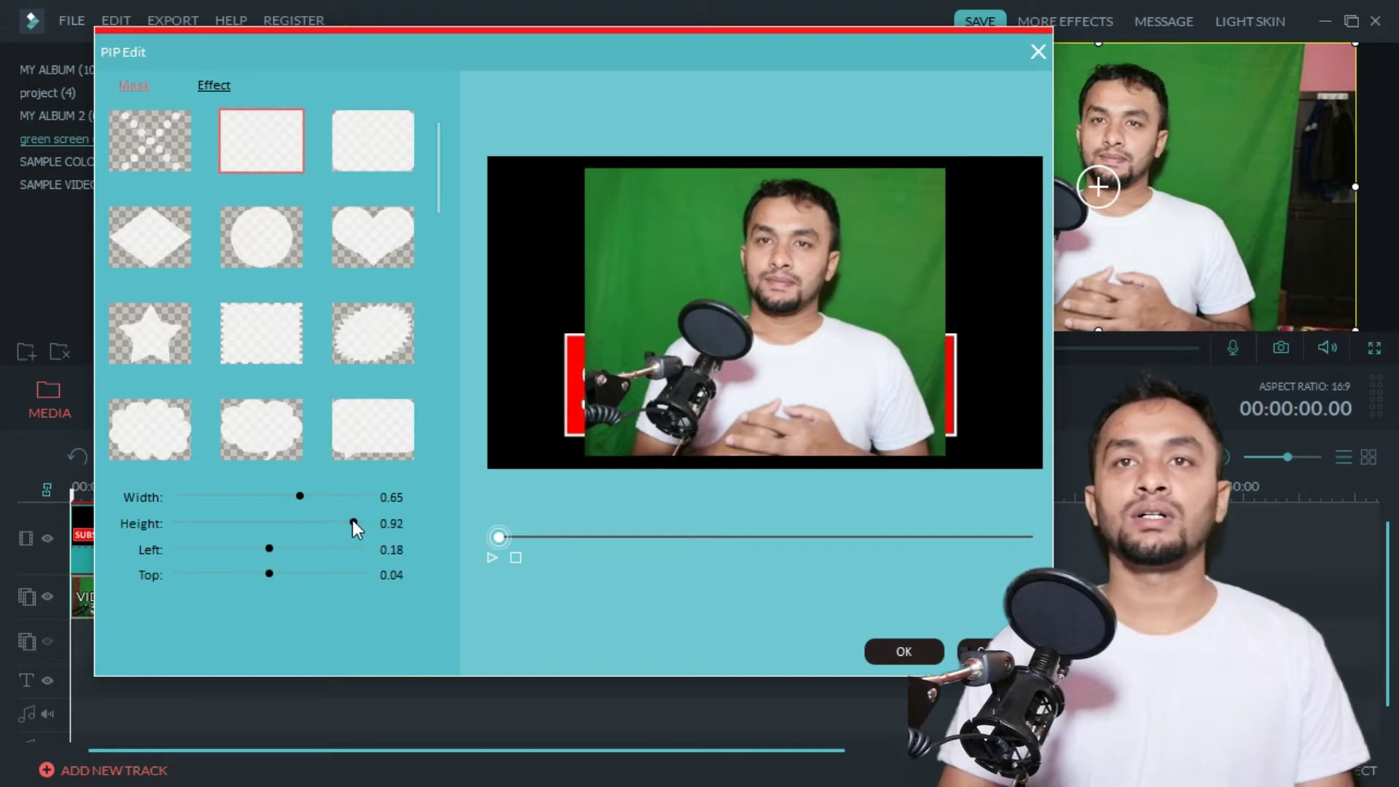
left_click(904, 651)
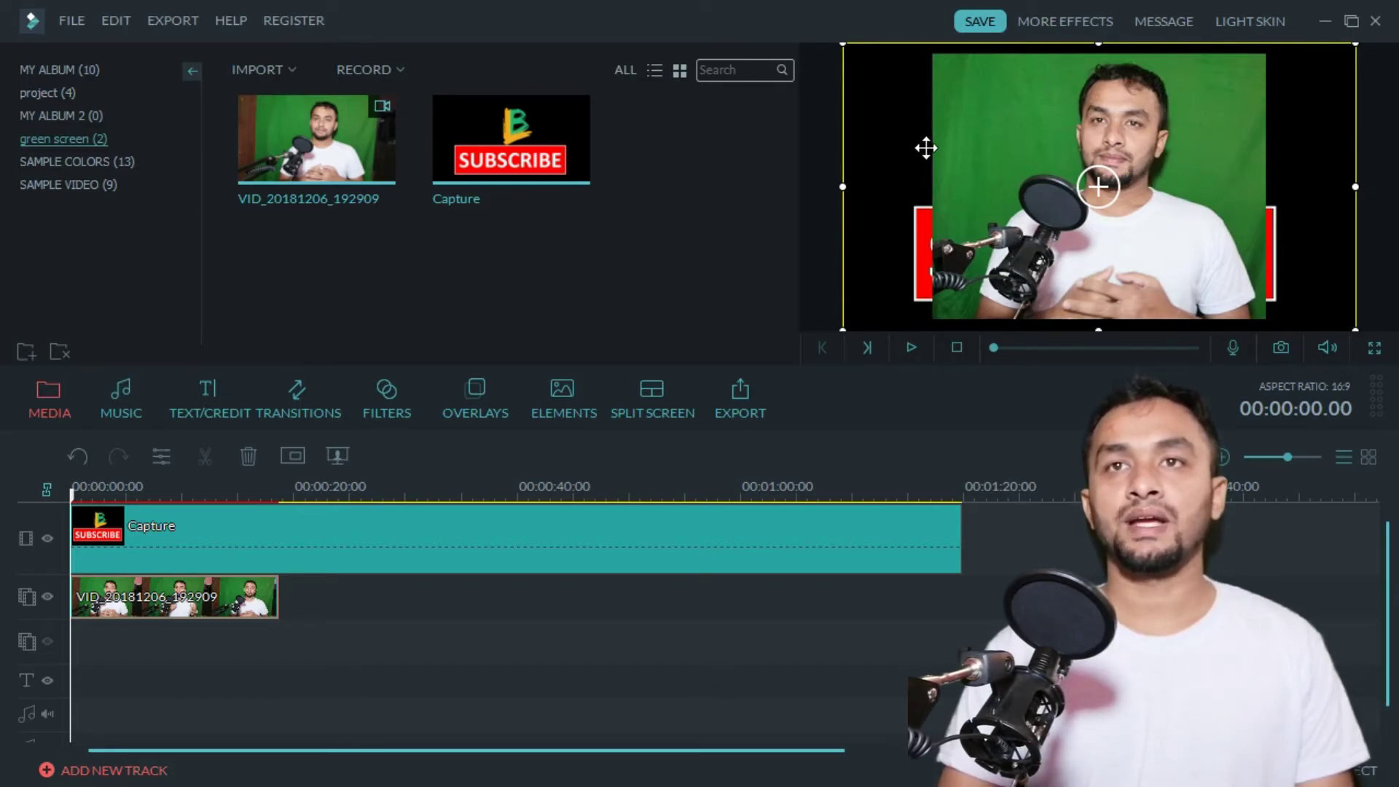
Step: Key out the clip's green backdrop with Chroma Key, sampling the green from the preview and setting the intensity level to 38
right_click(253, 597)
left_click(356, 475)
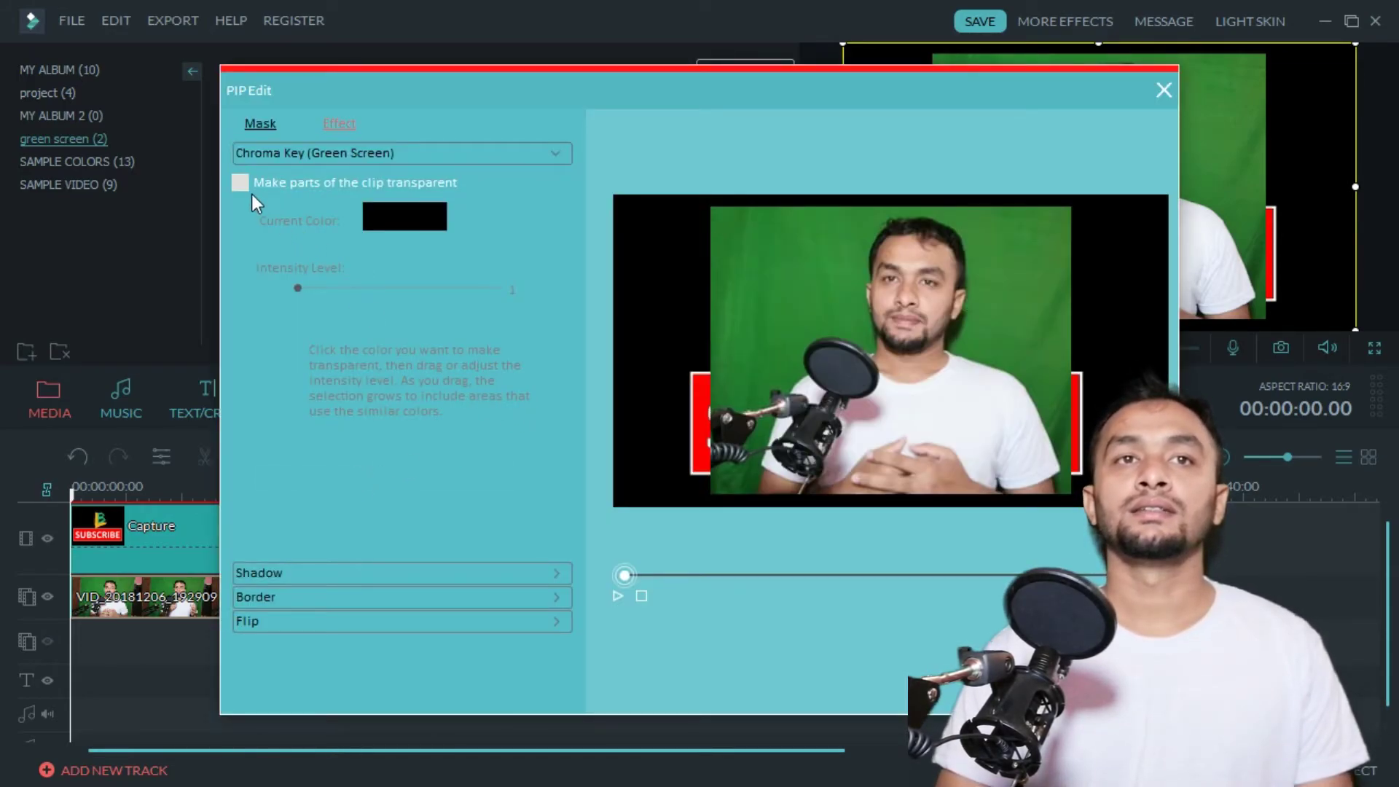
left_click(236, 184)
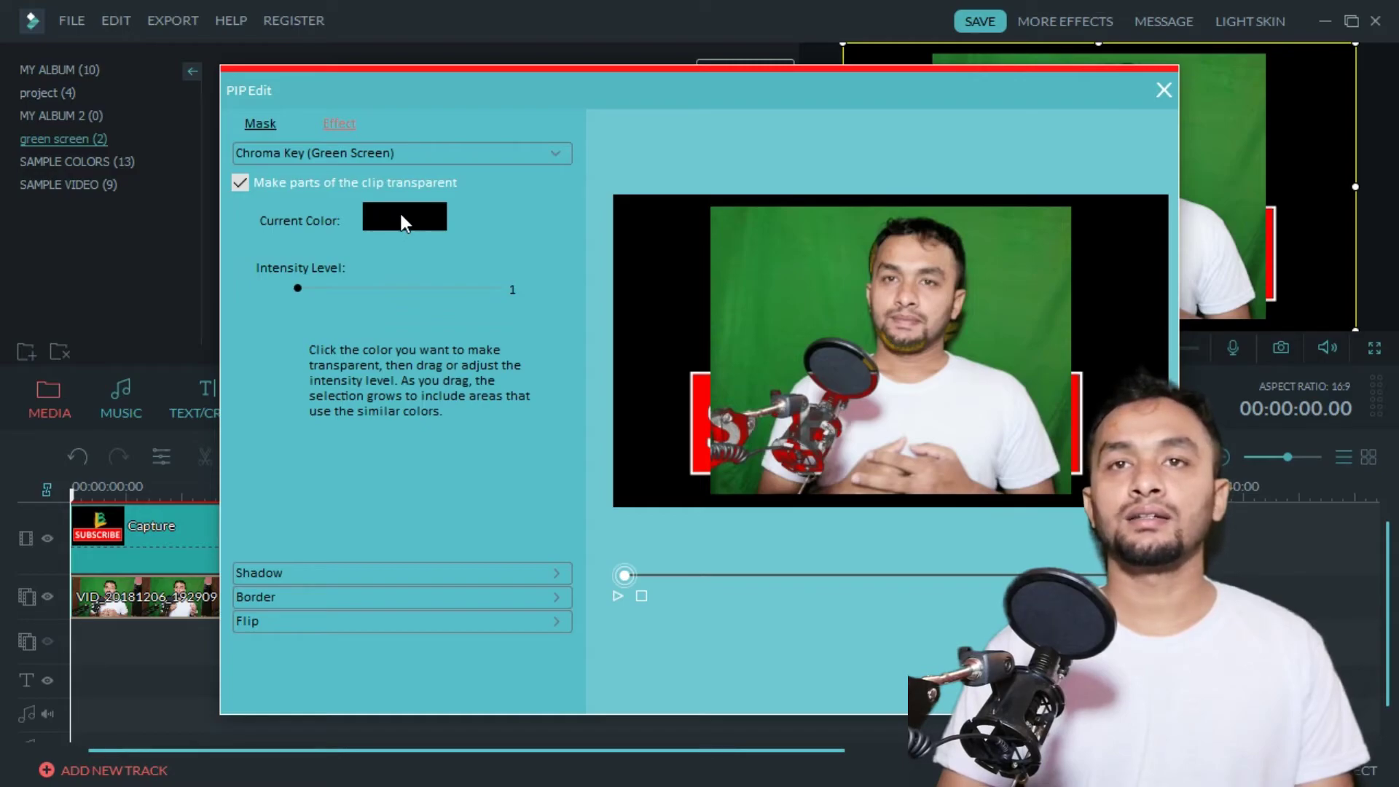
left_click(824, 261)
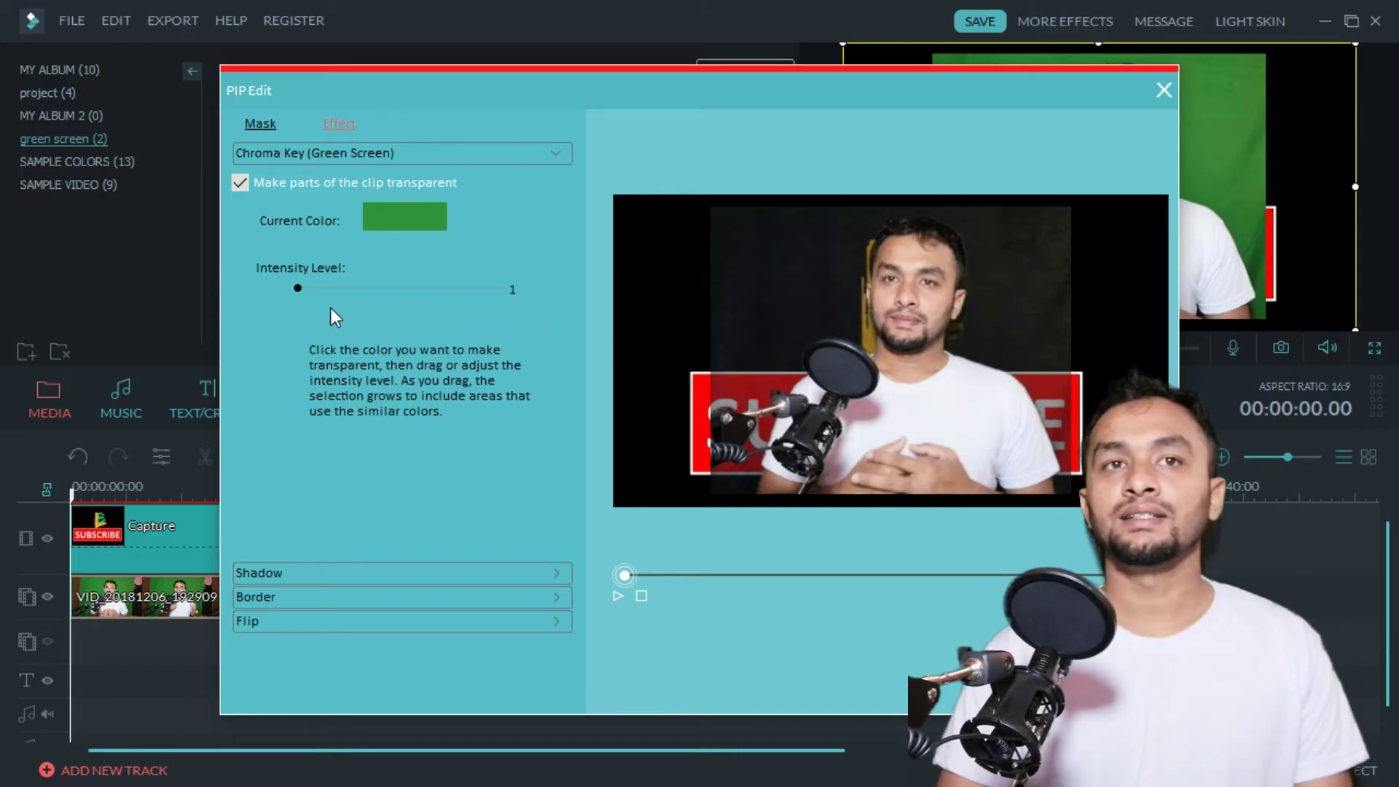
left_click_drag(297, 288, 360, 288)
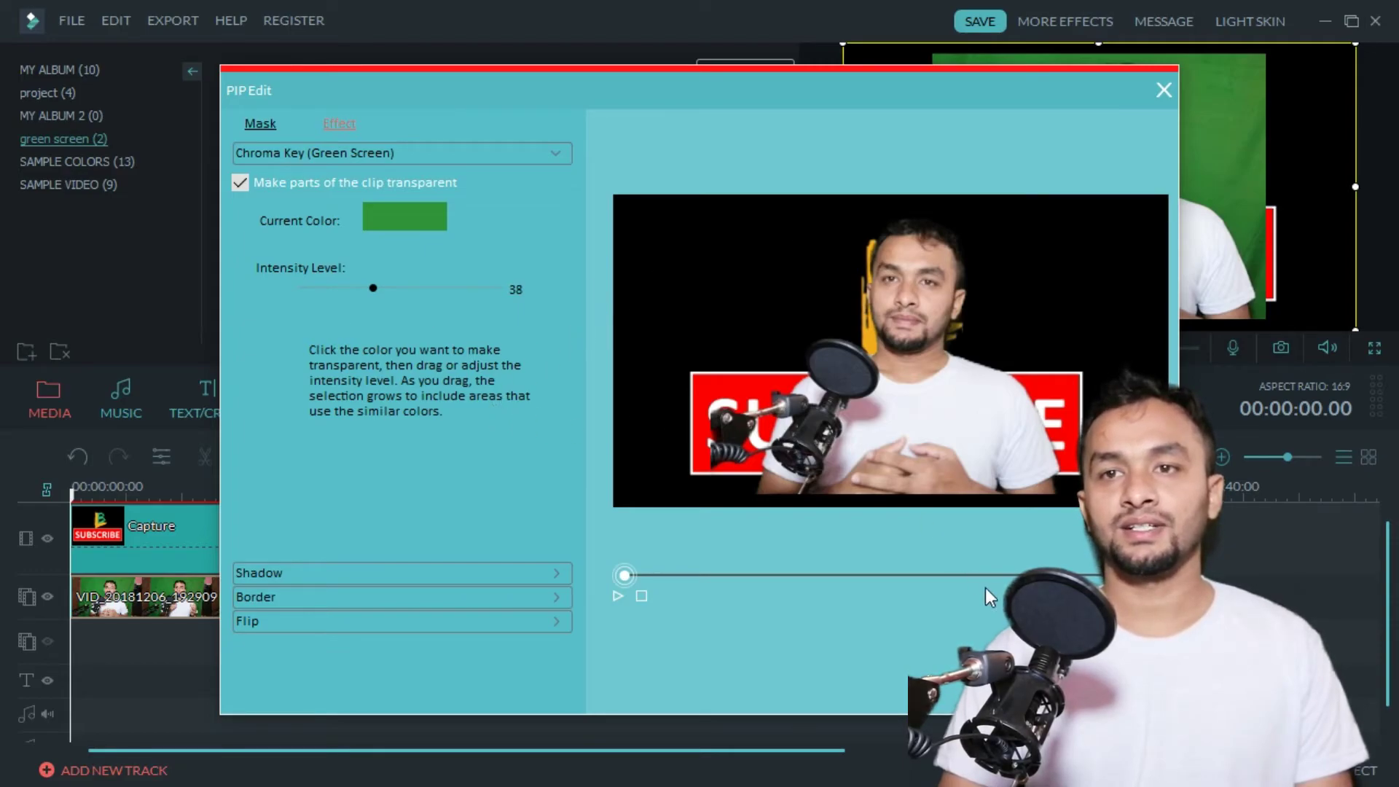
left_click(1049, 693)
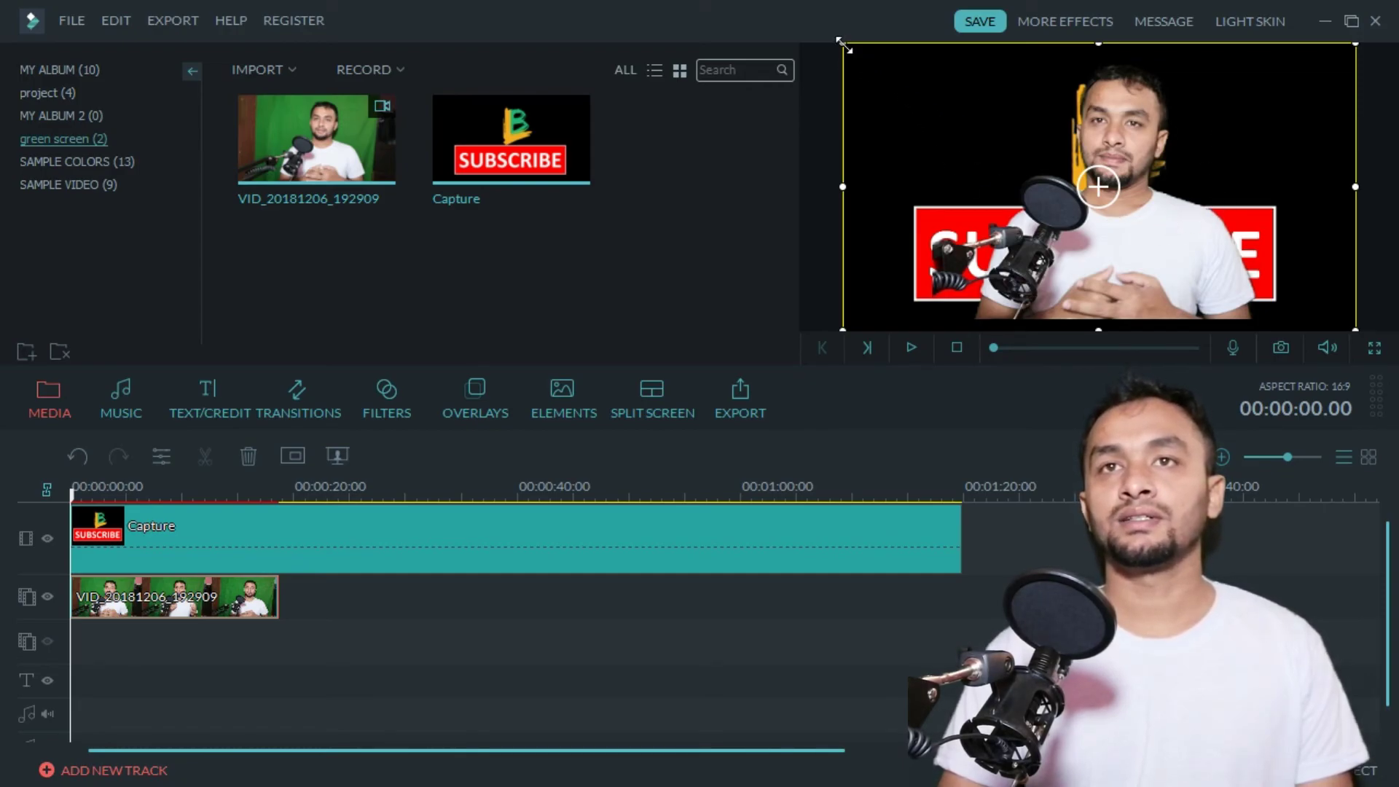
Step: Shrink the keyed clip to about two thirds size, move it to the picture's lower-right corner, and play the composite
left_click_drag(843, 45, 1009, 142)
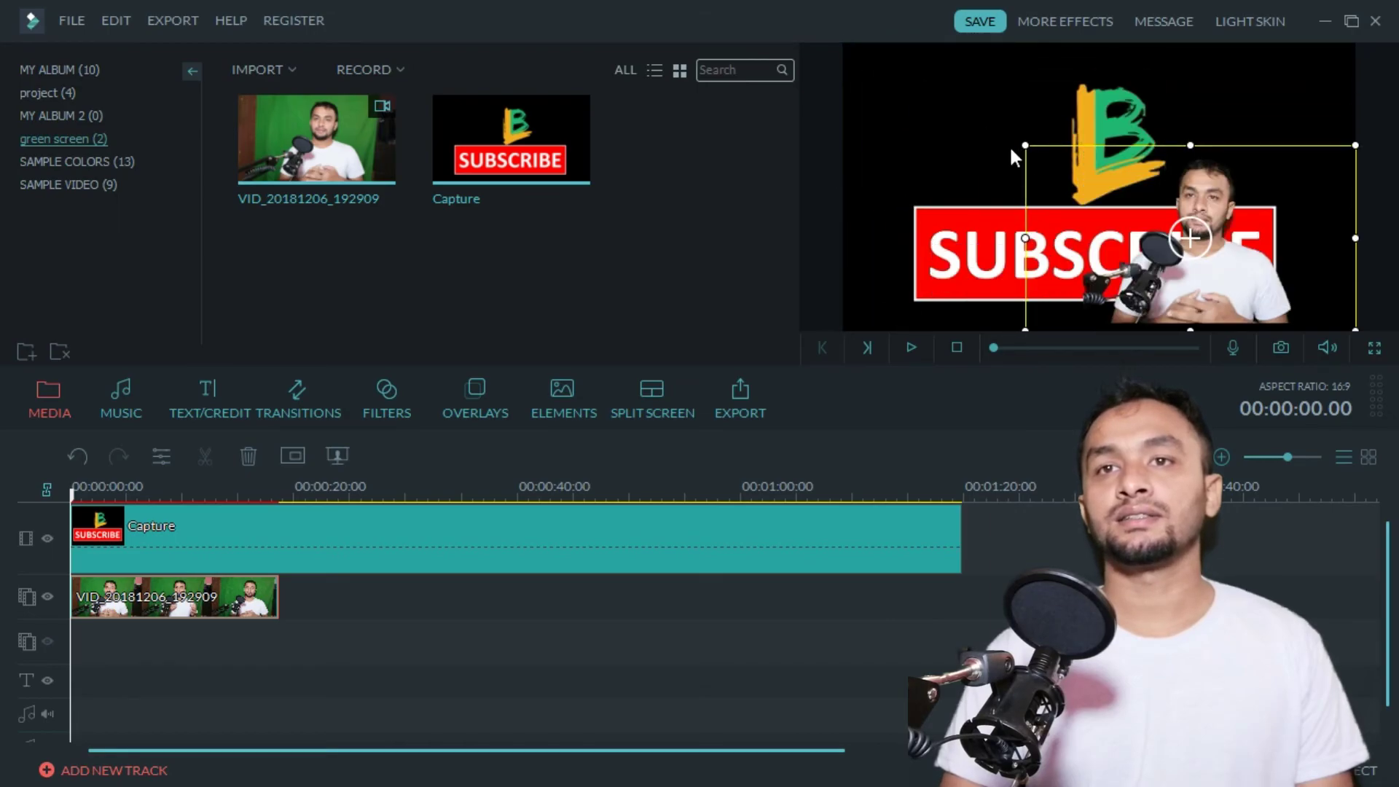
left_click_drag(1120, 221, 1156, 214)
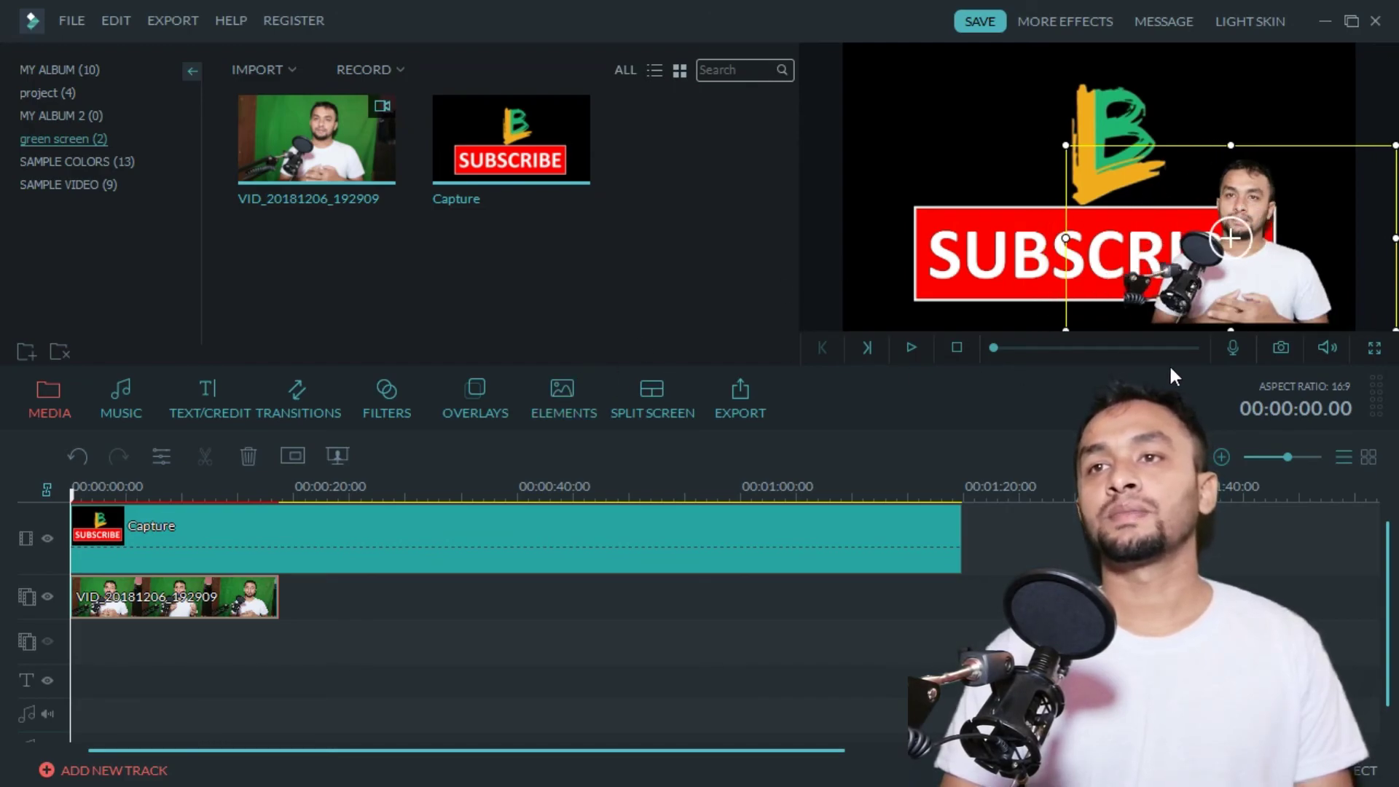
left_click(911, 347)
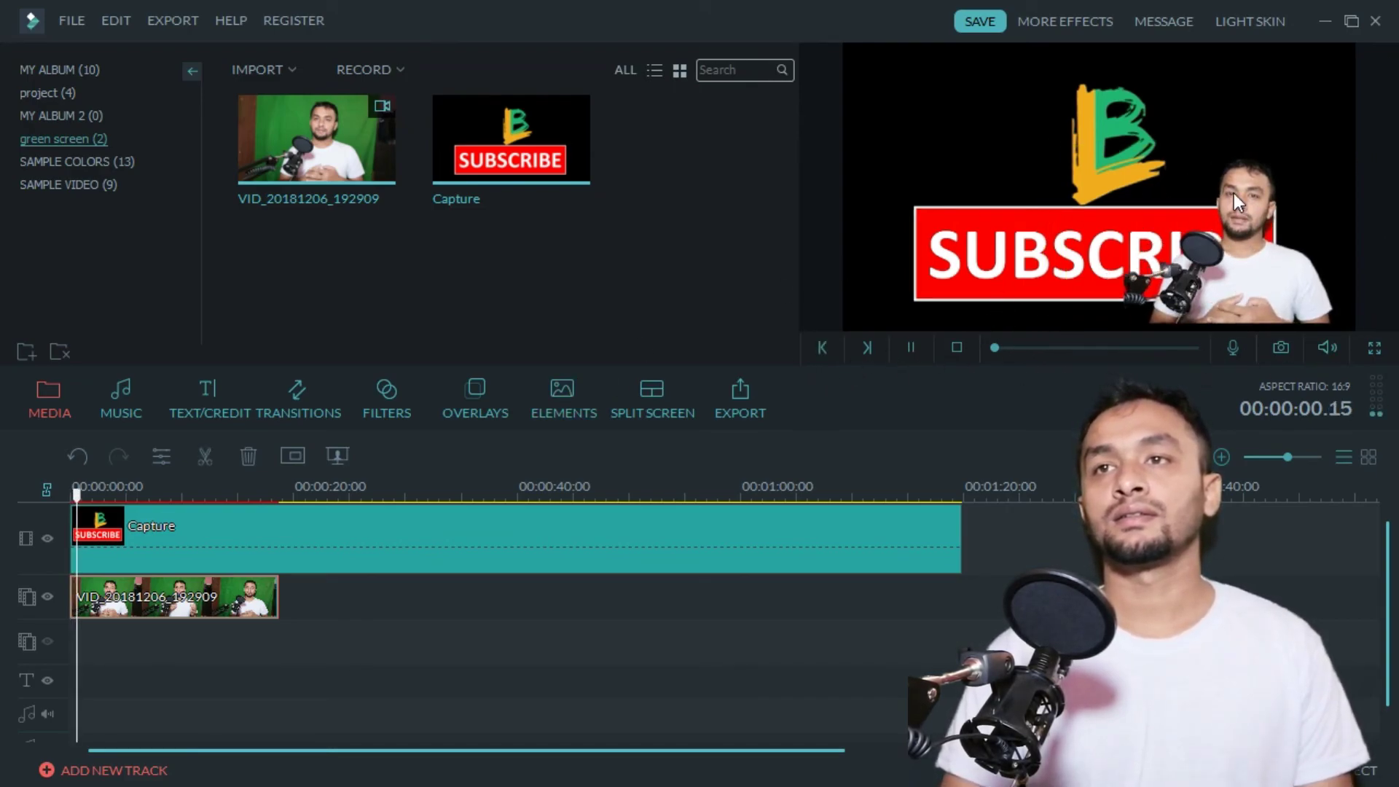